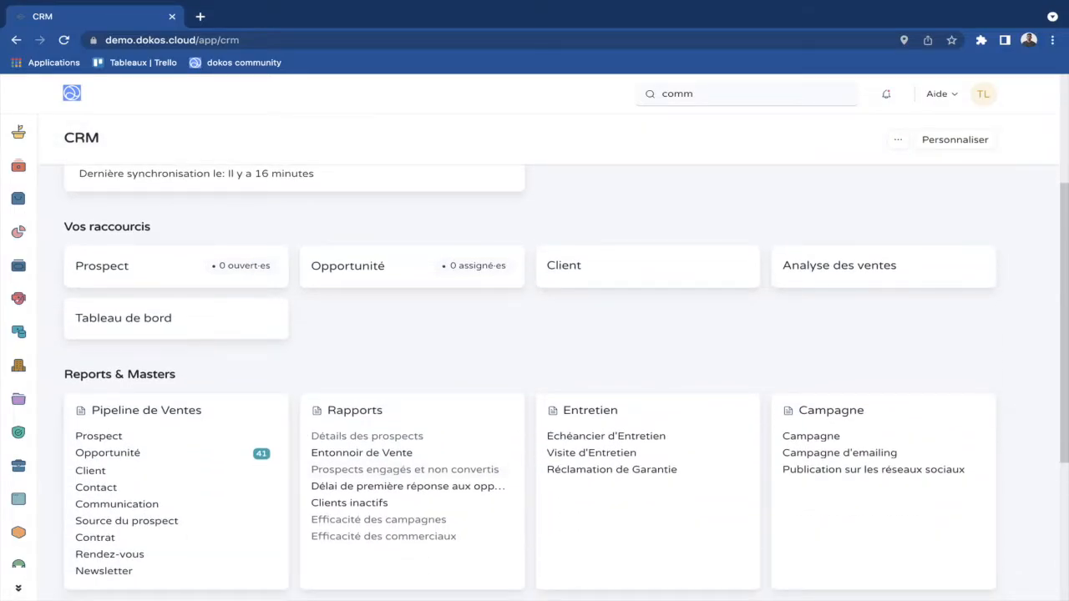
Add a new prospect with the person's full name and e-mail address, and save it.
left_click(99, 436)
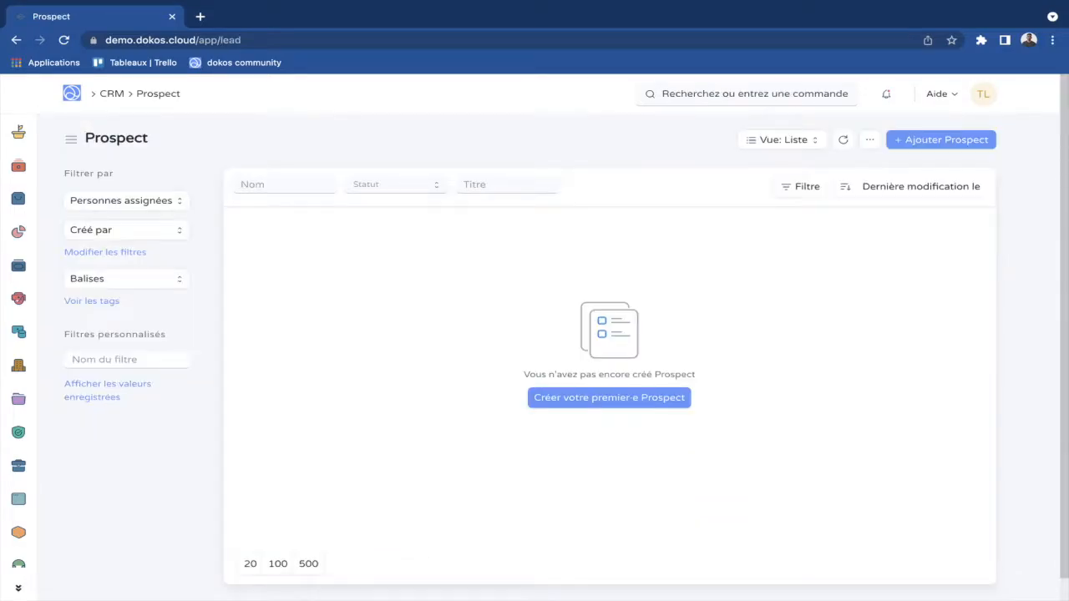
left_click(942, 140)
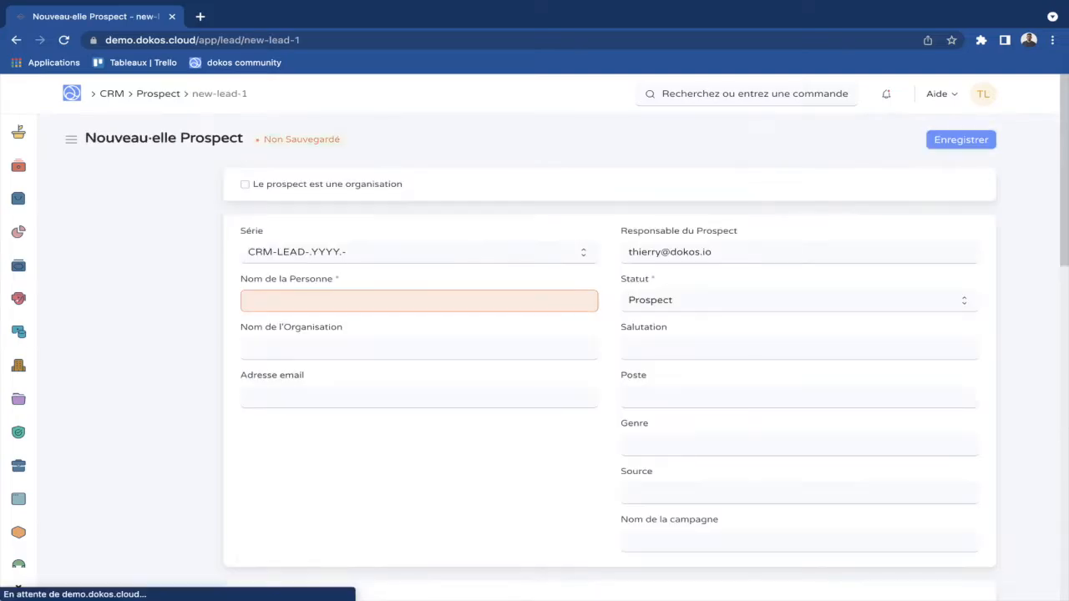
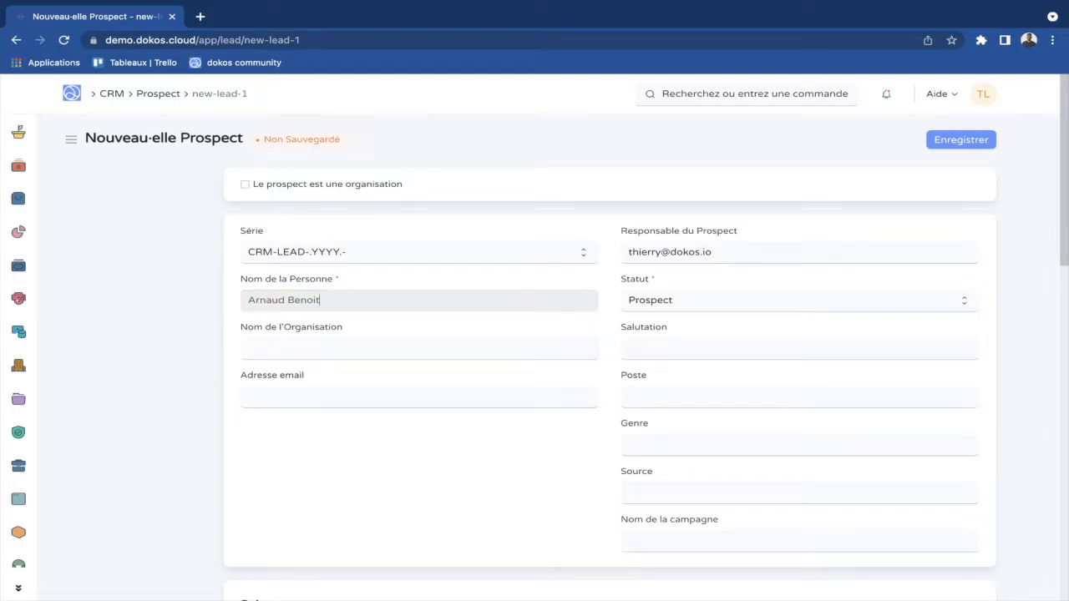
key("Tab")
key("Tab")
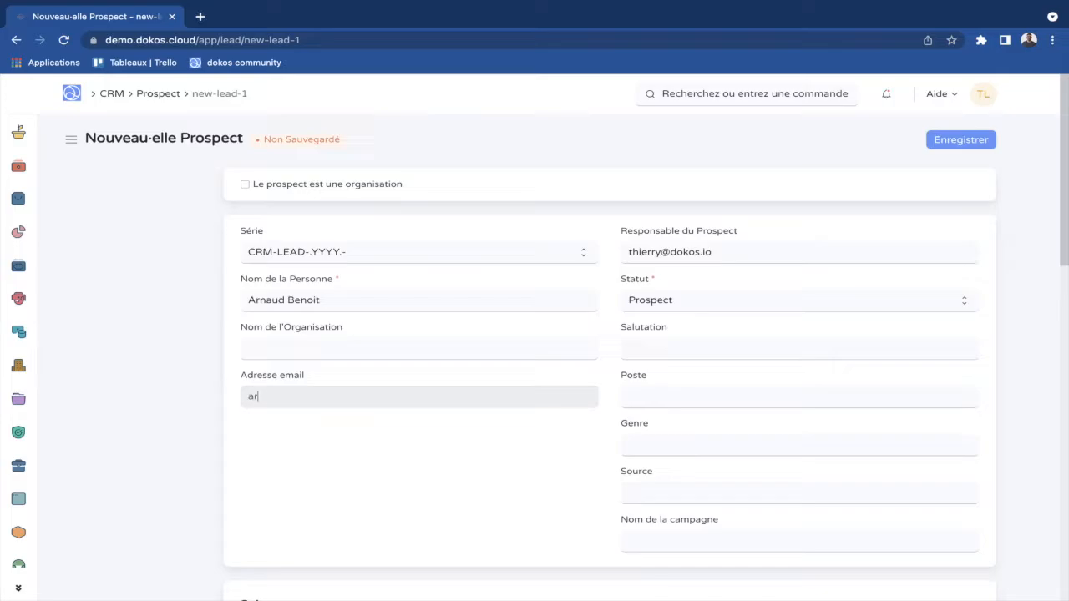
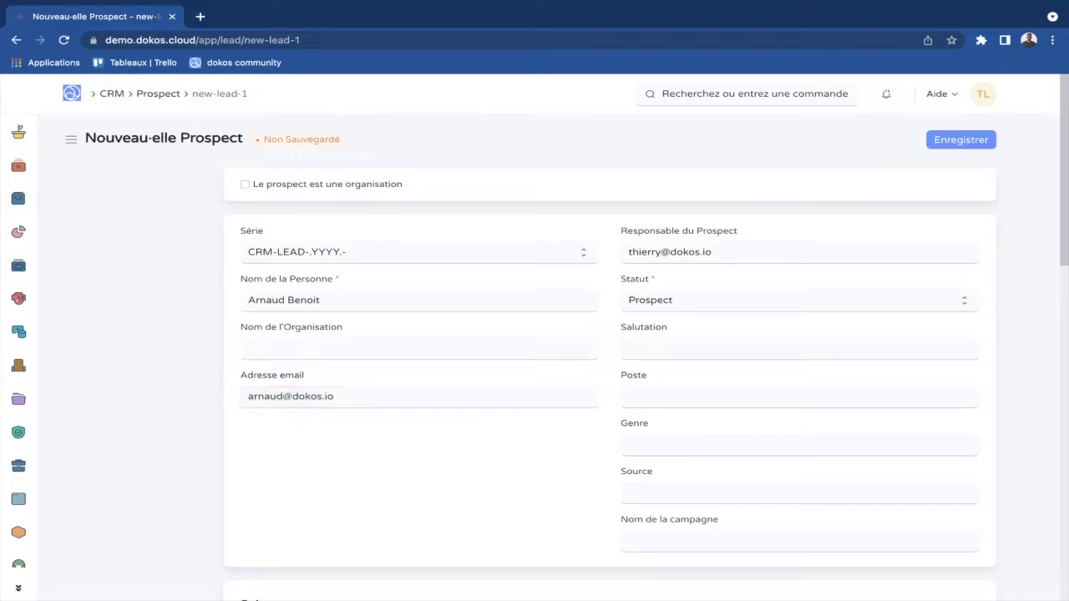
scroll(800, 300, "down", 3)
scroll(800, 252, "down", 1)
scroll(800, 252, "up", 3)
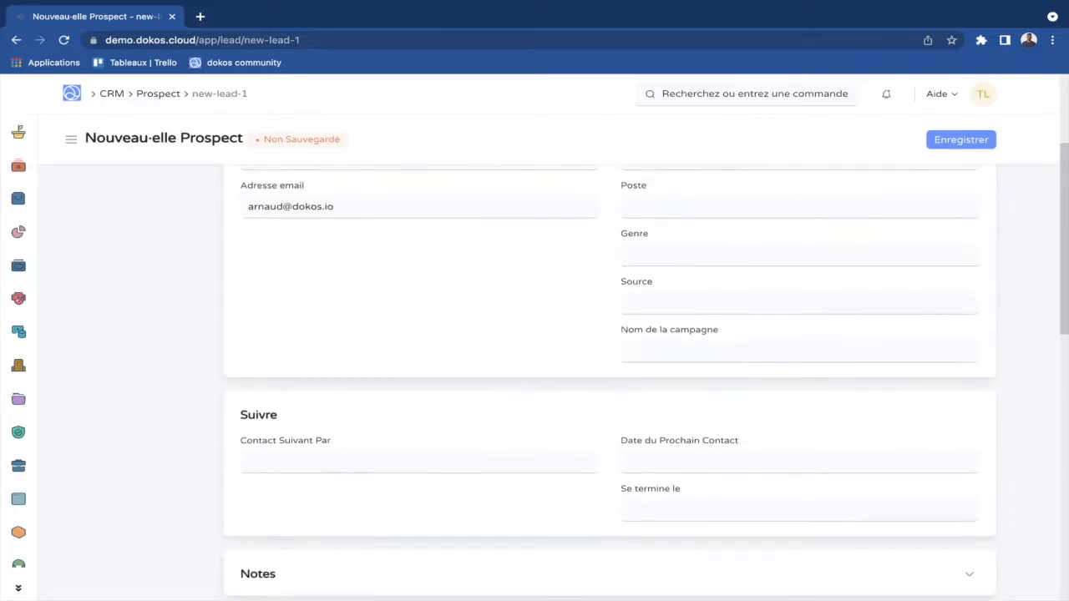
left_click(960, 140)
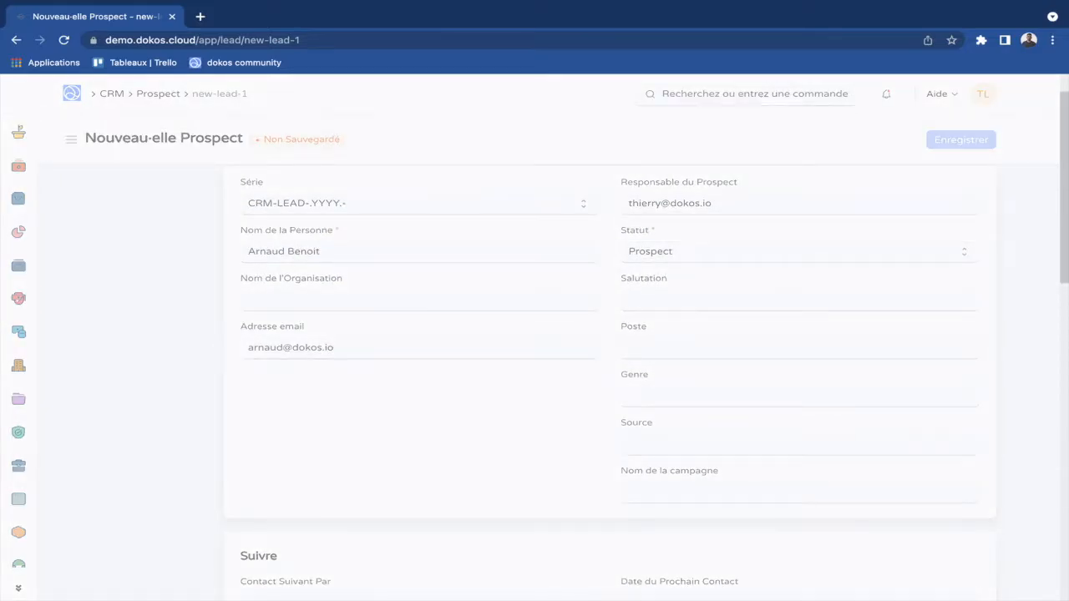
scroll(610, 358, "down", 3)
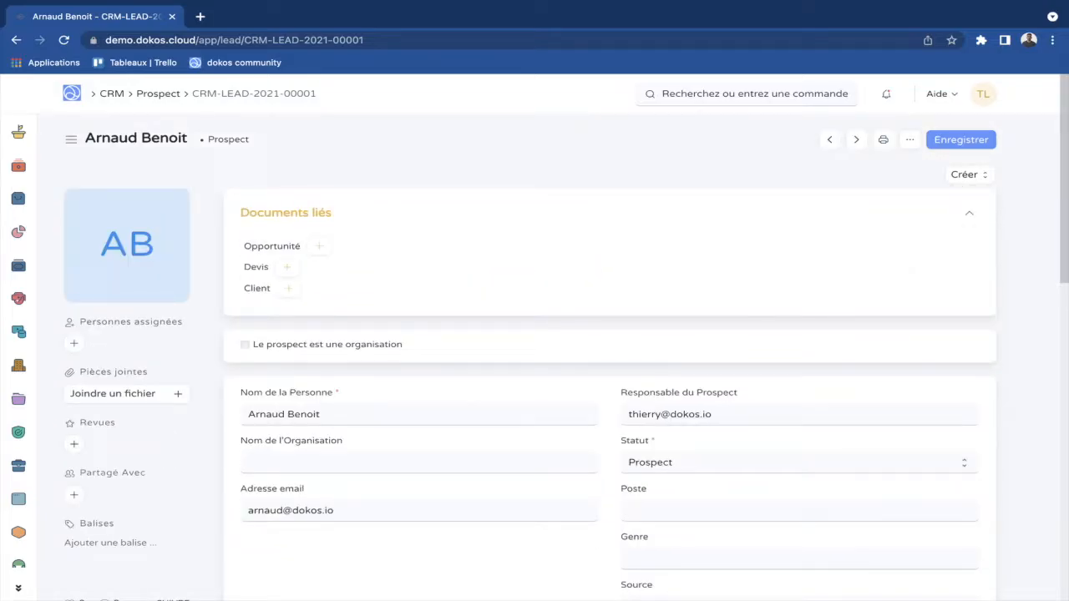
Create an opportunity from the prospect with type Entretien and sales stage Négociation / Révision.
left_click(318, 246)
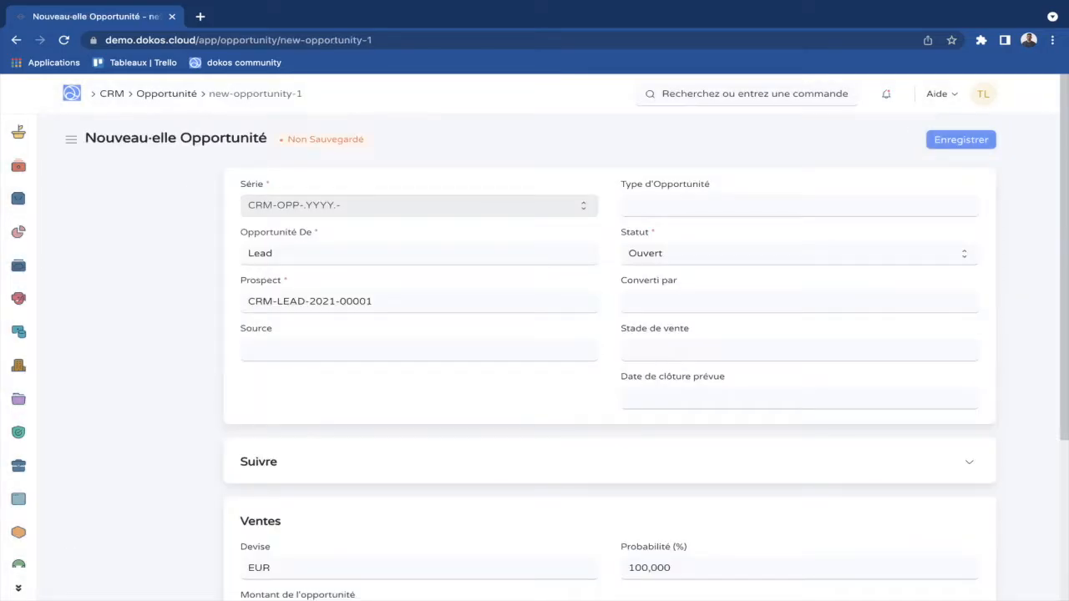
left_click(659, 207)
type("Entretien")
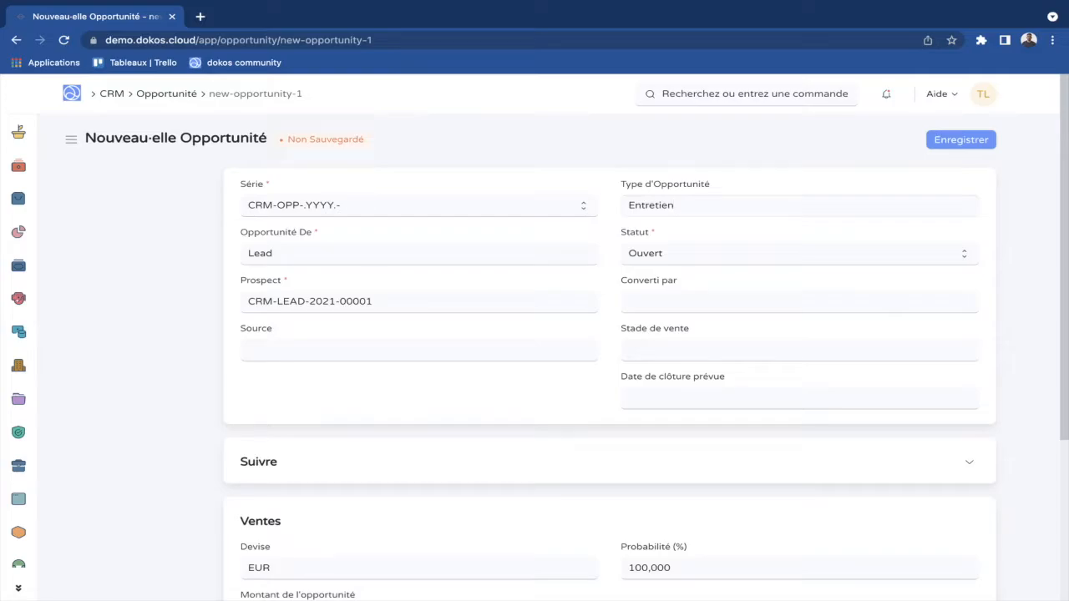
scroll(610, 376, "down", 1)
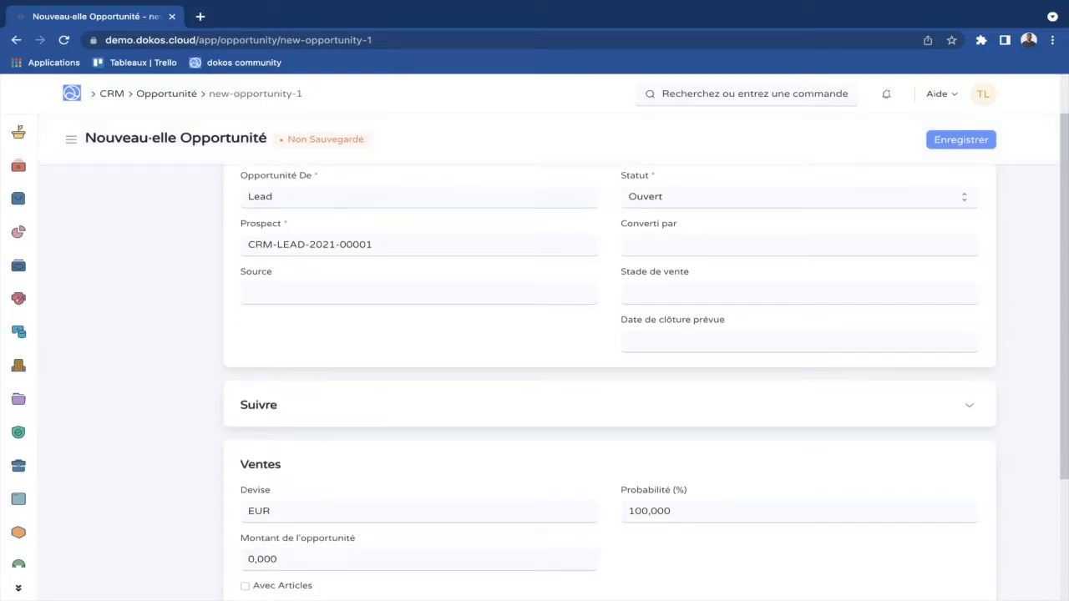
scroll(610, 376, "up", 1)
left_click(668, 350)
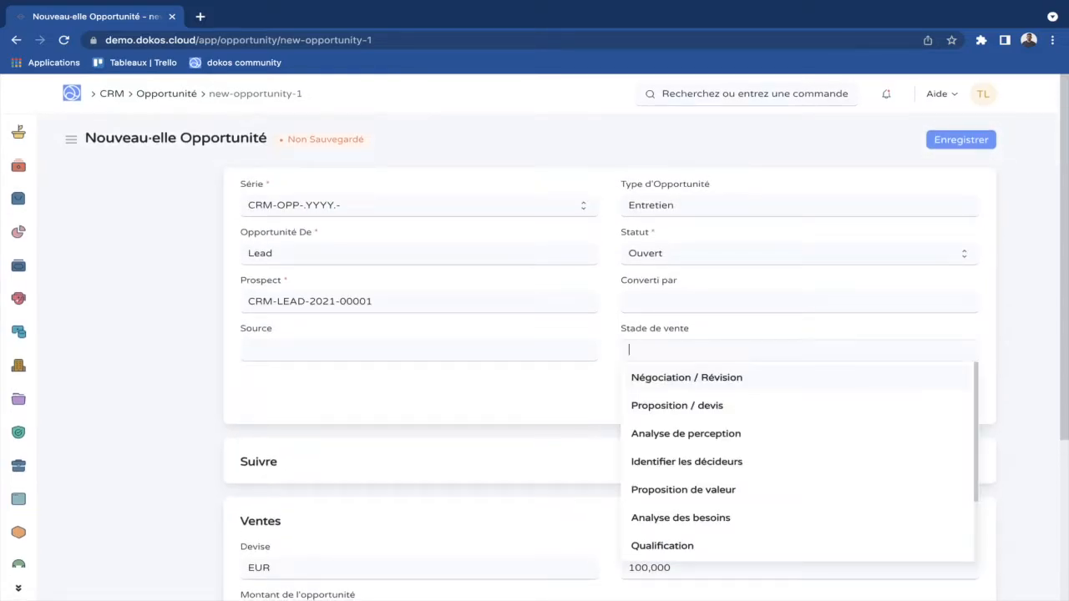
left_click(665, 376)
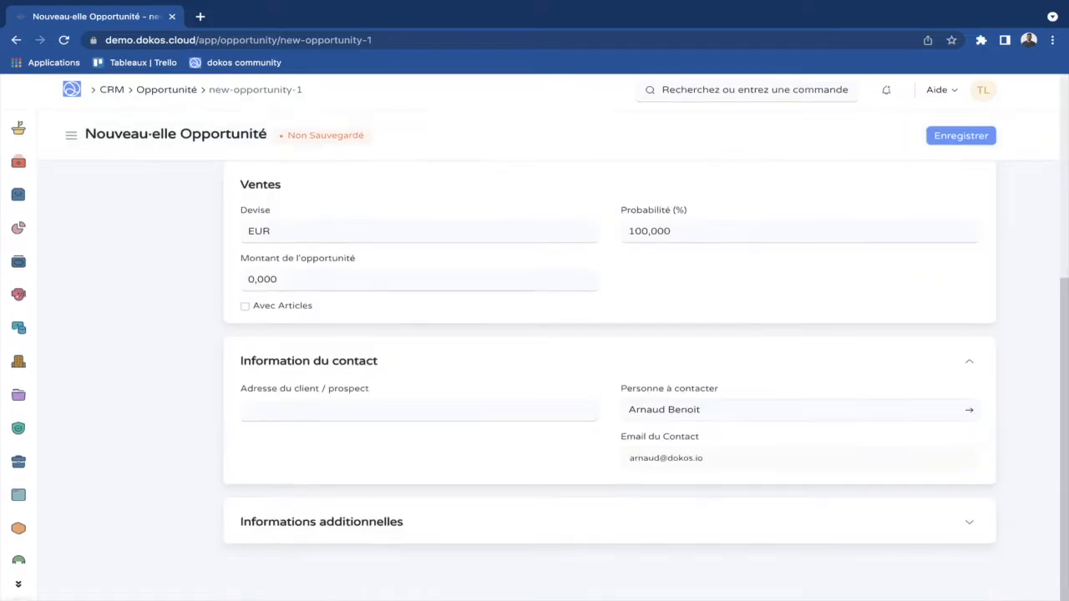
Review the opportunity's contact information section and focus the contact person field to reveal its link.
scroll(665, 377, "up", 1)
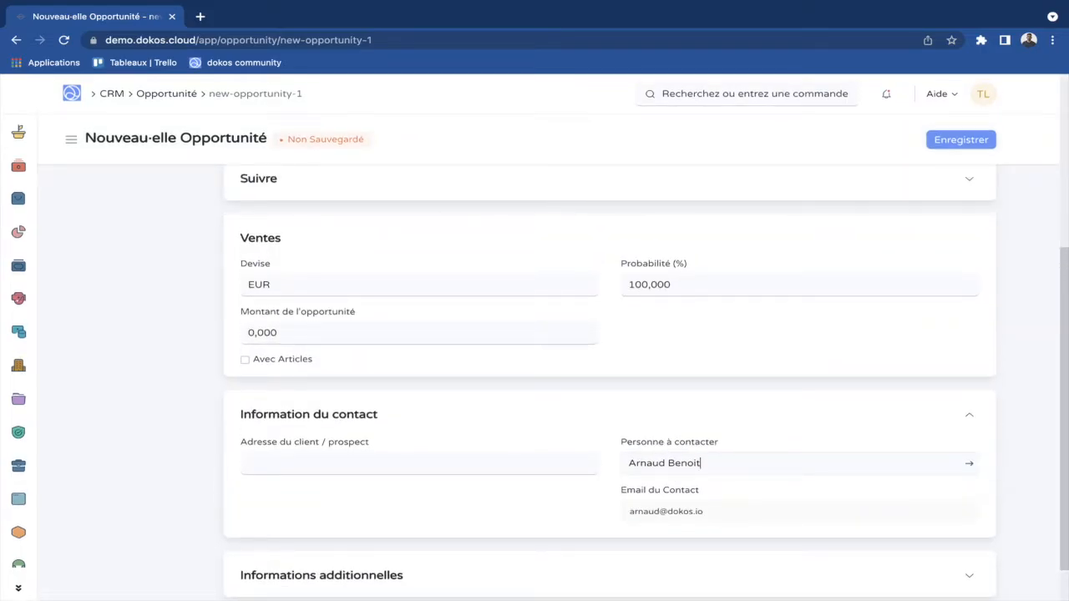
scroll(610, 376, "down", 1)
left_click(969, 363)
left_click(969, 466)
scroll(610, 376, "down", 1)
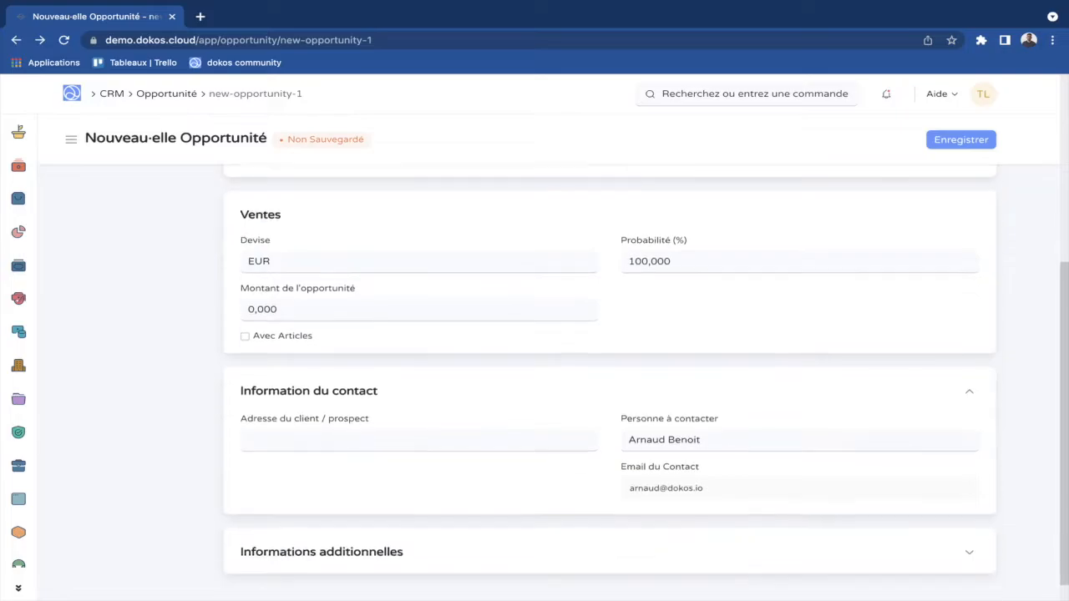
scroll(609, 376, "down", 1)
left_click(730, 412)
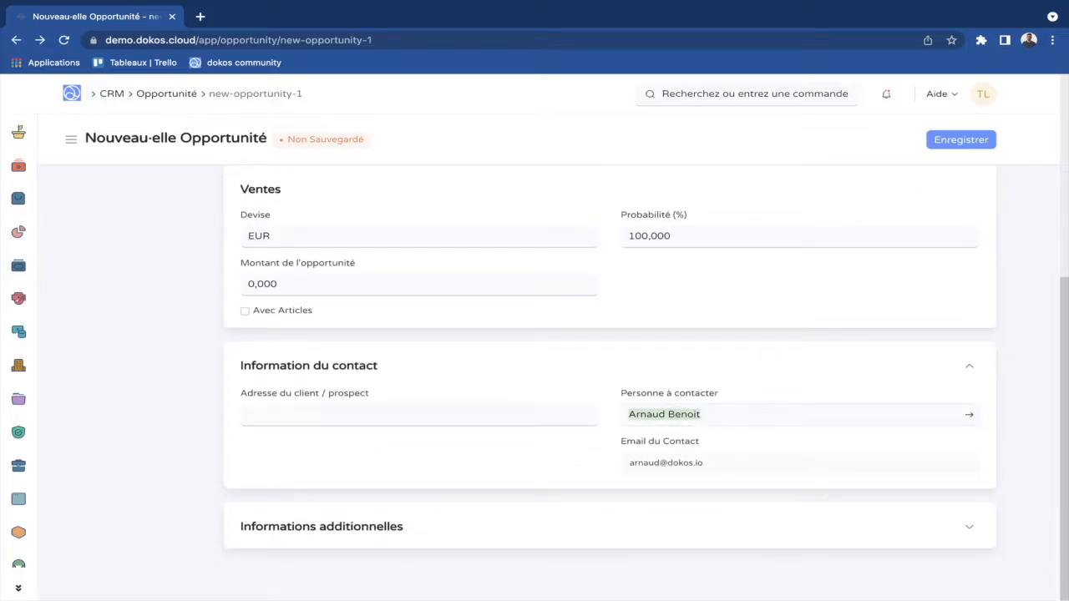
Look over the linked contact record, then go back to the unsaved opportunity.
left_click(969, 414)
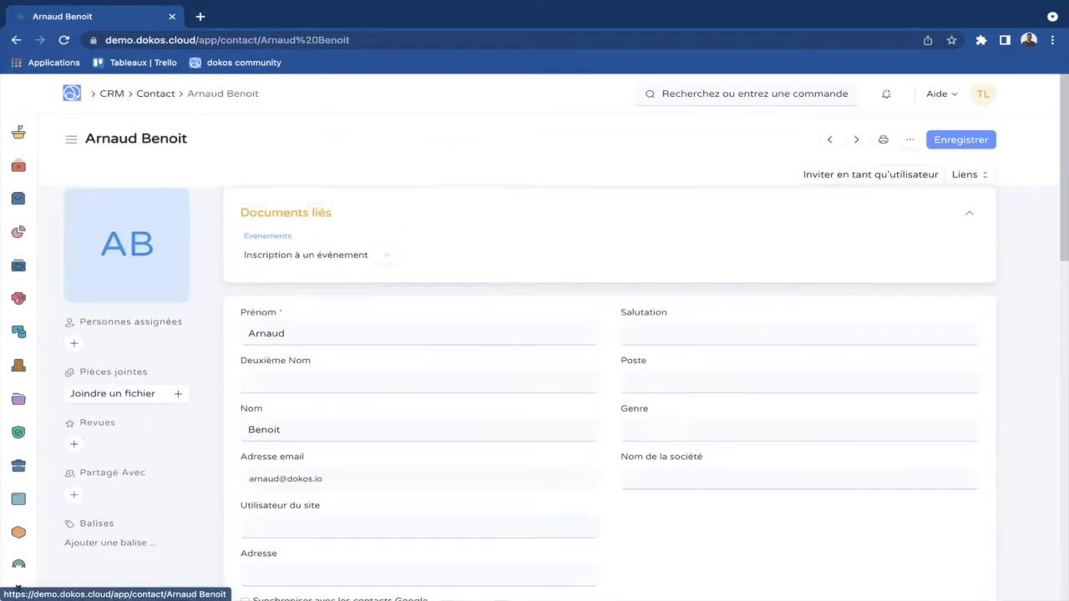
scroll(610, 376, "down", 1)
scroll(610, 376, "up", 1)
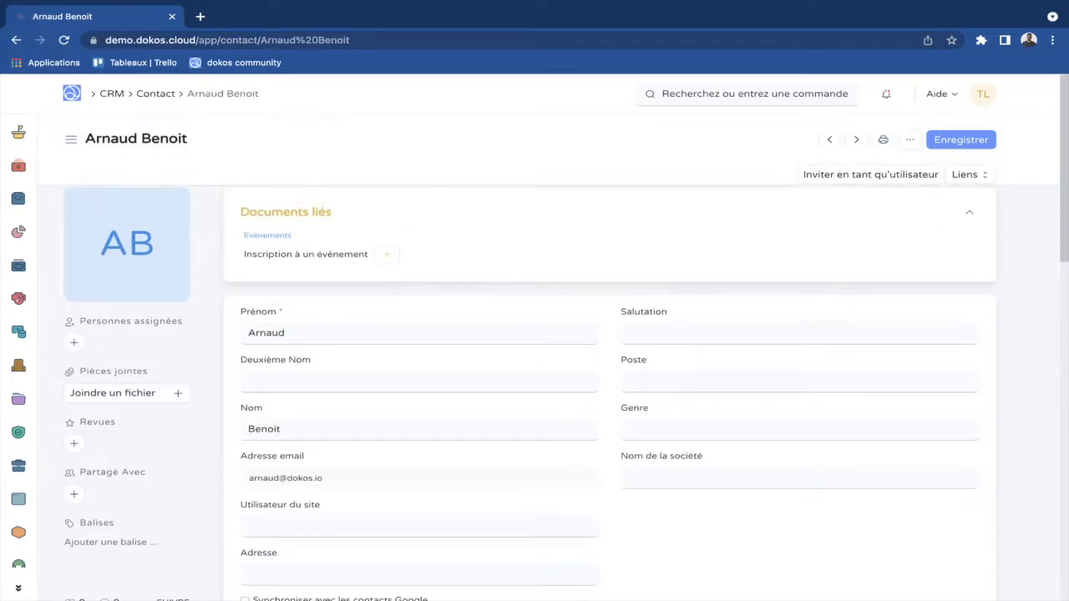
scroll(610, 376, "down", 1)
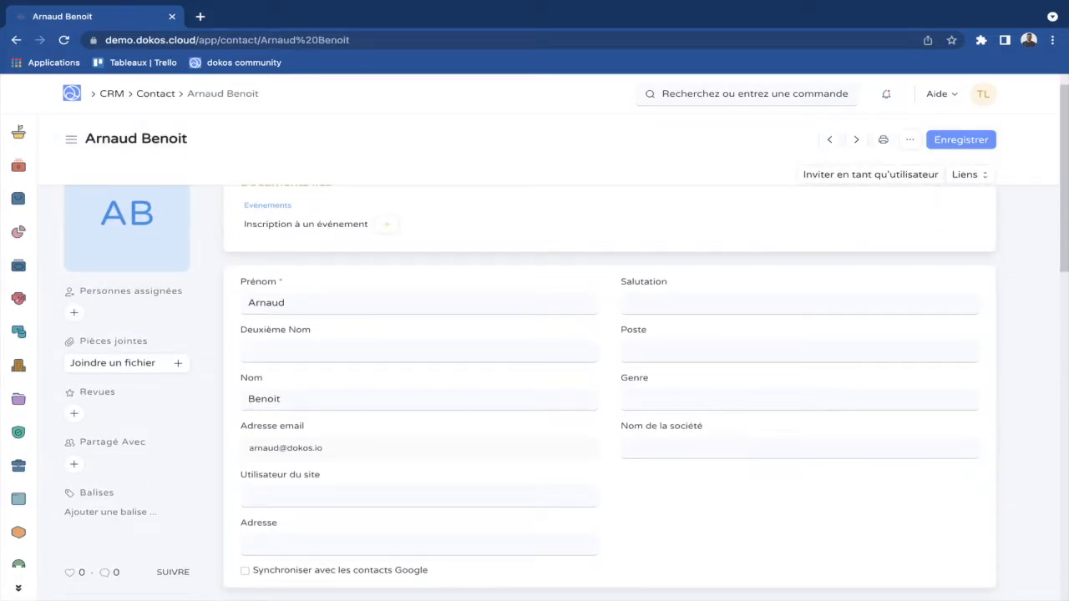
scroll(609, 376, "up", 1)
scroll(610, 376, "down", 1)
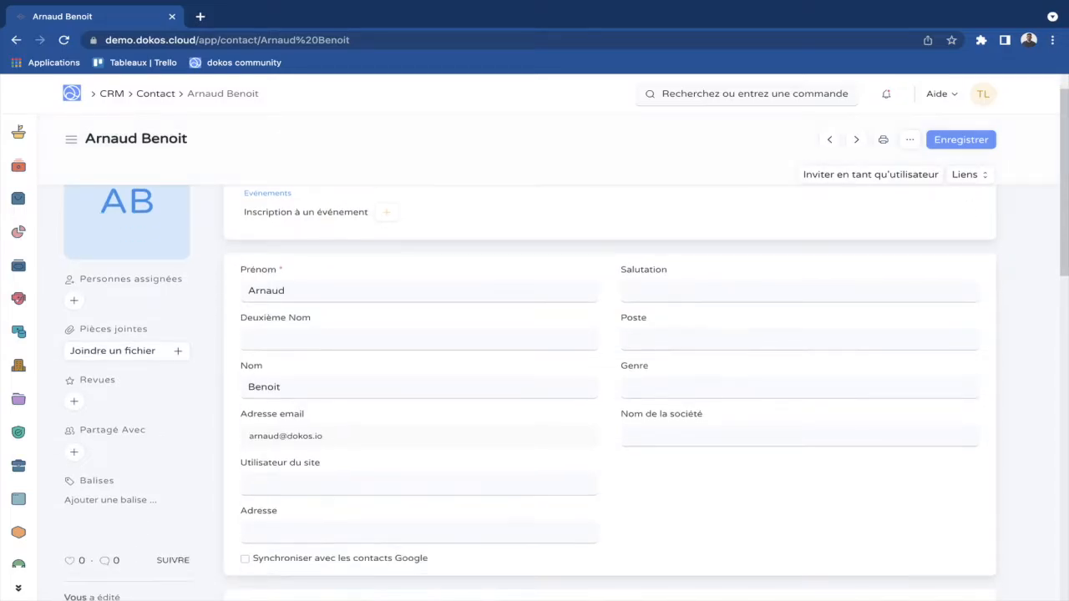
key("super+Left")
scroll(610, 376, "up", 4)
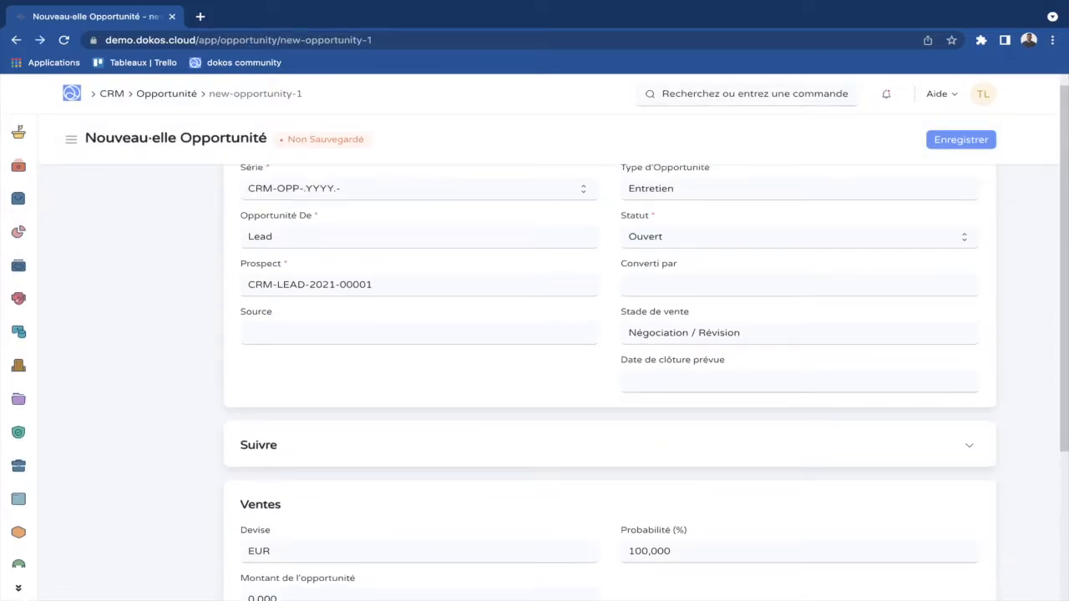
Save the opportunity and start a new Devis from it.
key("ctrl+s")
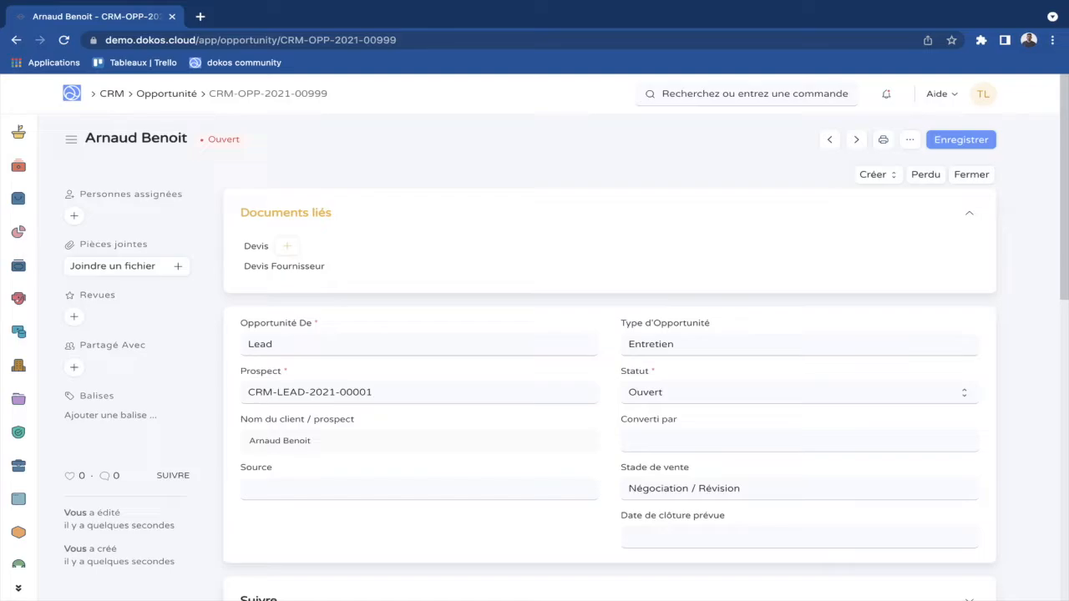
left_click(878, 175)
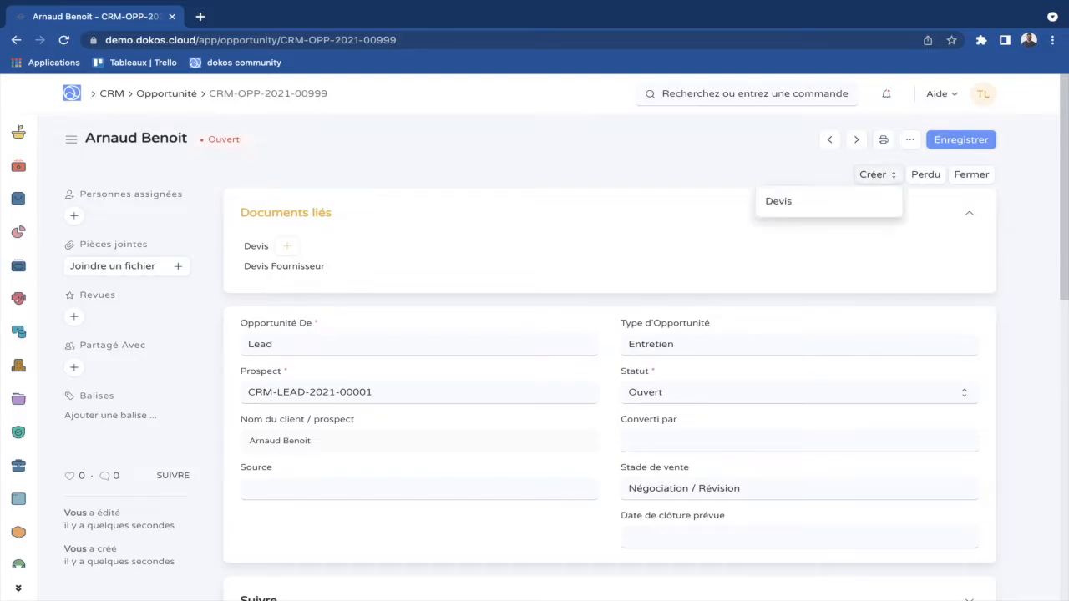
left_click(778, 202)
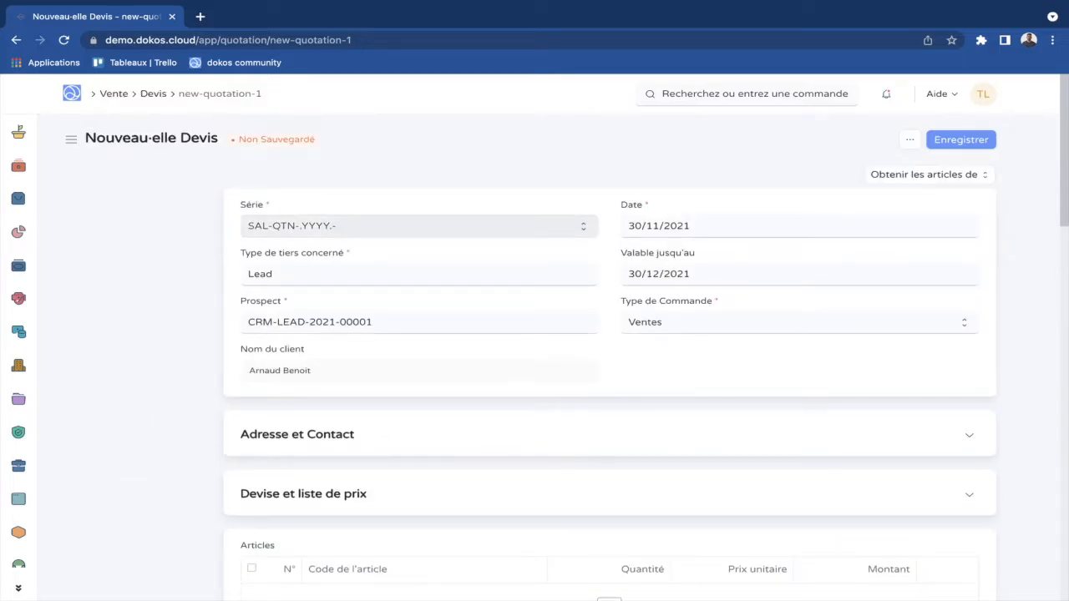
Add a quotation item row for 2 dokoboards at 350 € each.
scroll(610, 376, "down", 5)
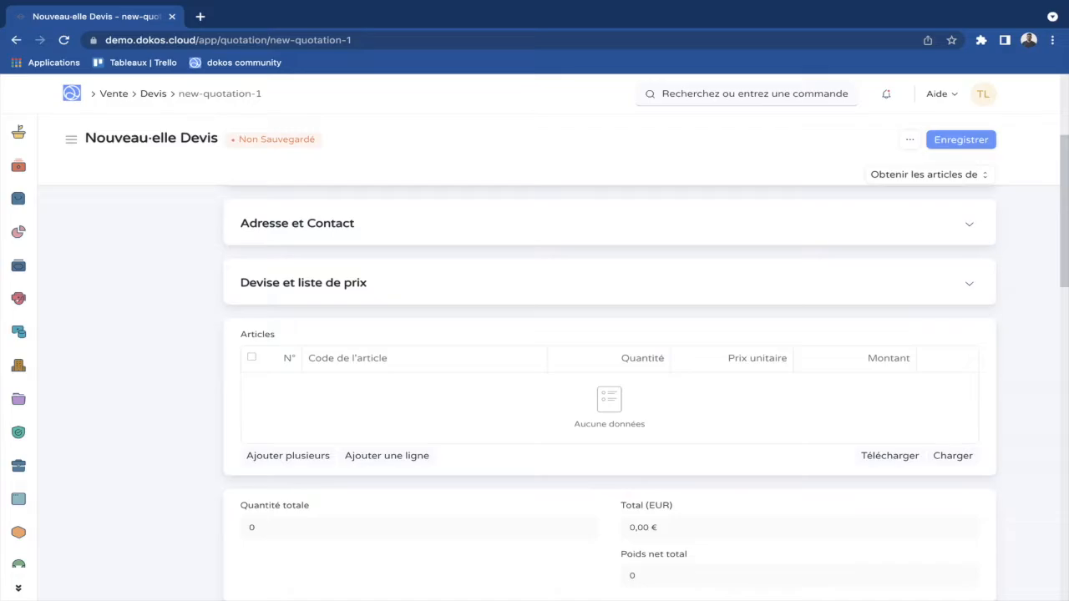
left_click(387, 456)
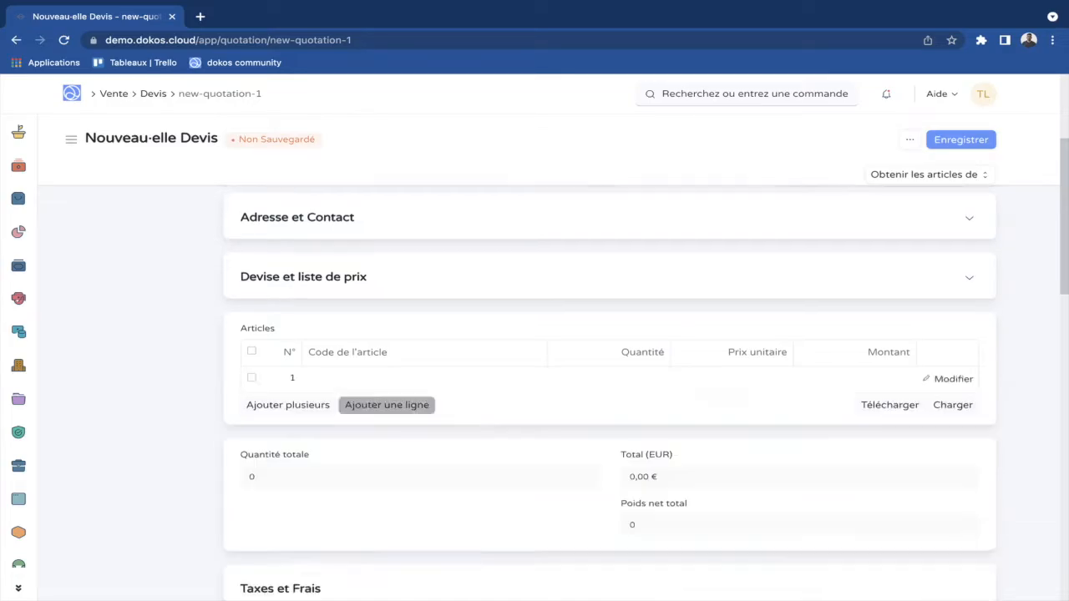
left_click(340, 285)
left_click(639, 241)
type("2")
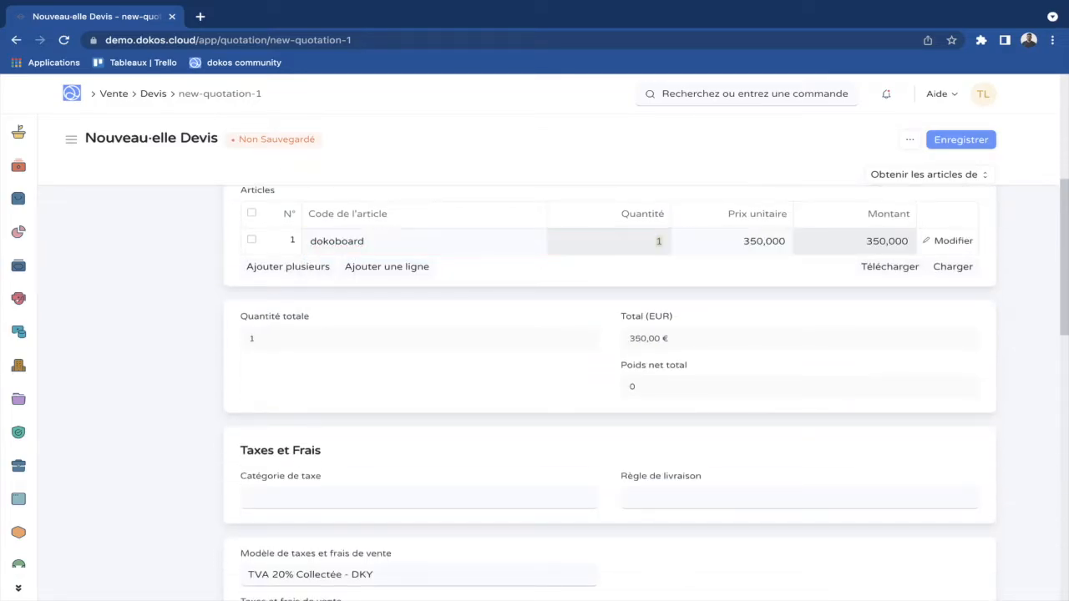
left_click(518, 376)
Check the address and contact section and save the quotation as draft SAL-QTN-2021-01002.
scroll(610, 376, "up", 2)
scroll(609, 376, "up", 2)
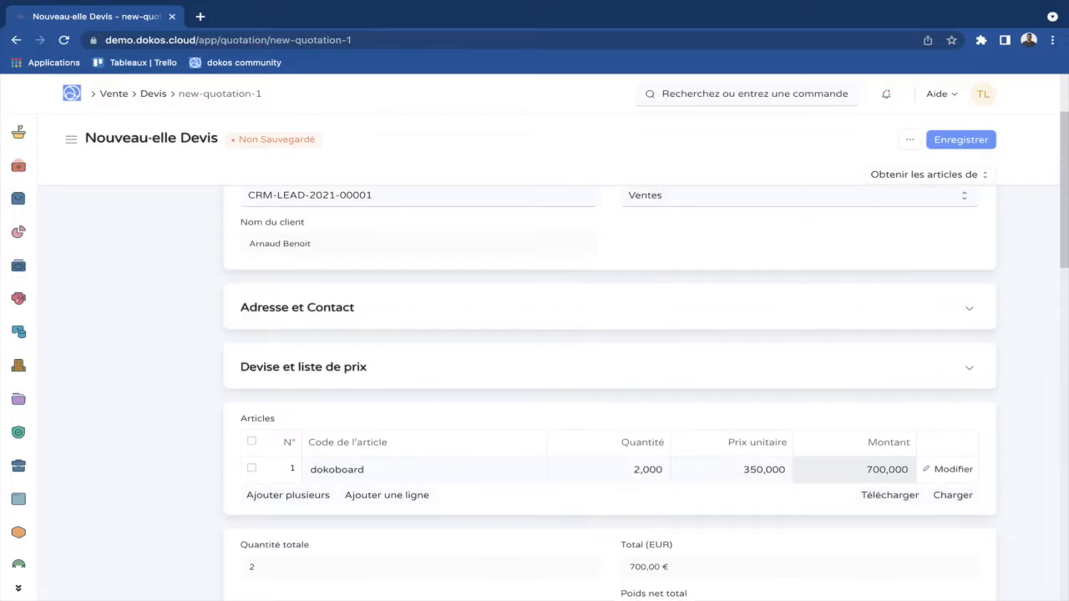
left_click(969, 308)
scroll(610, 376, "up", 2)
left_click(969, 436)
left_click(961, 139)
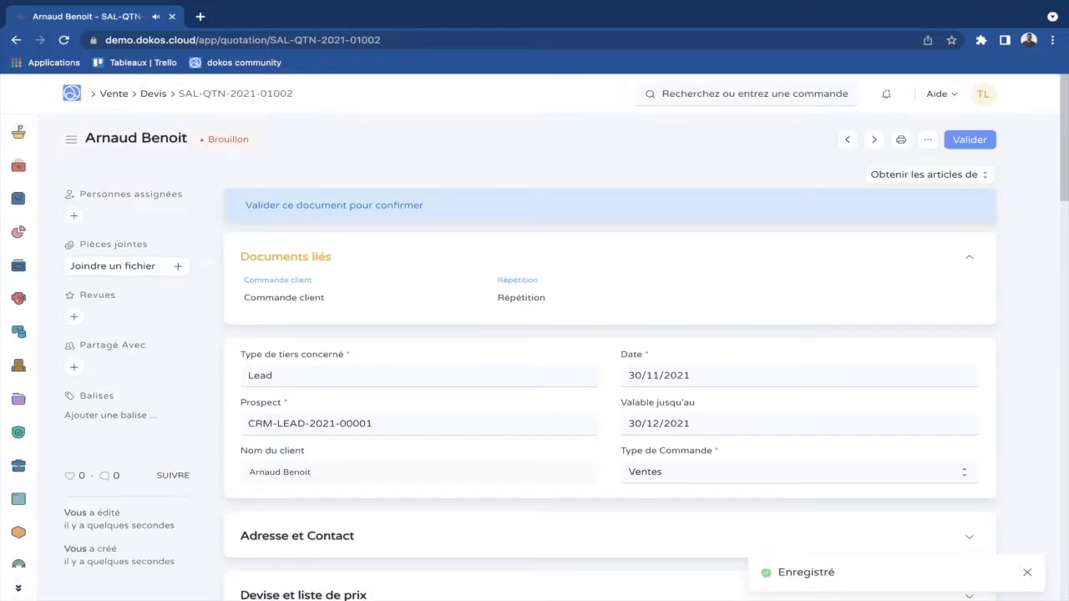
Submit the quotation so it becomes Ouvert, then create a Commande client from it.
left_click(970, 140)
left_click(716, 198)
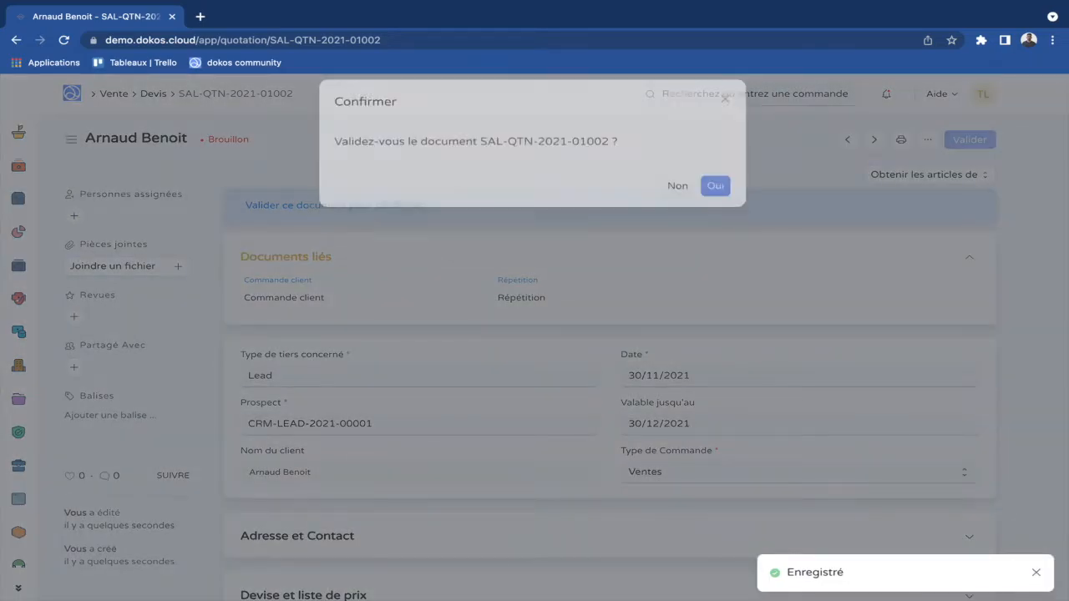
scroll(610, 376, "down", 3)
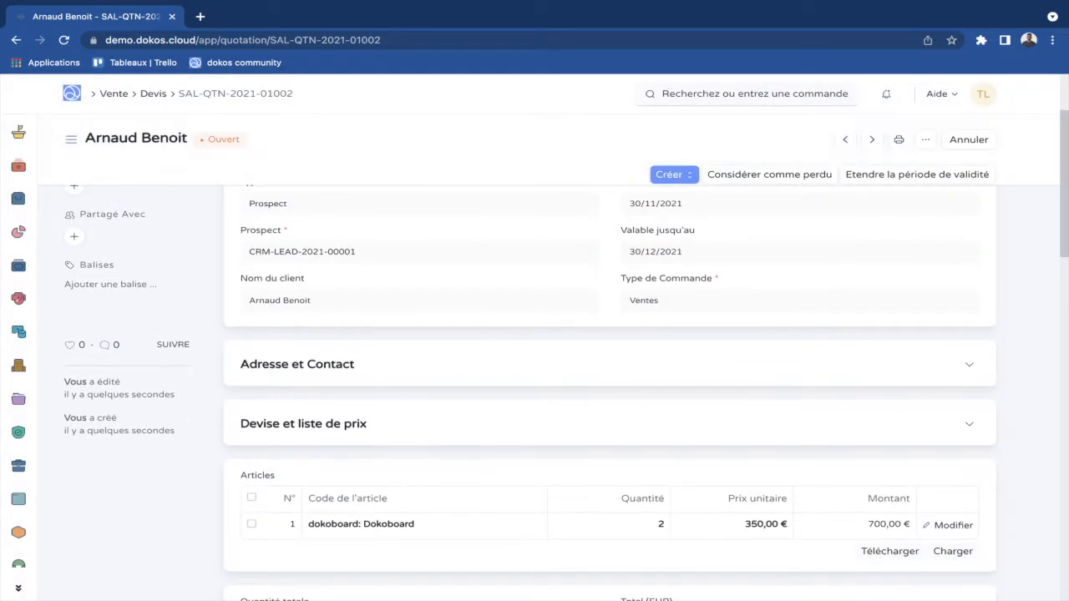
scroll(610, 376, "up", 3)
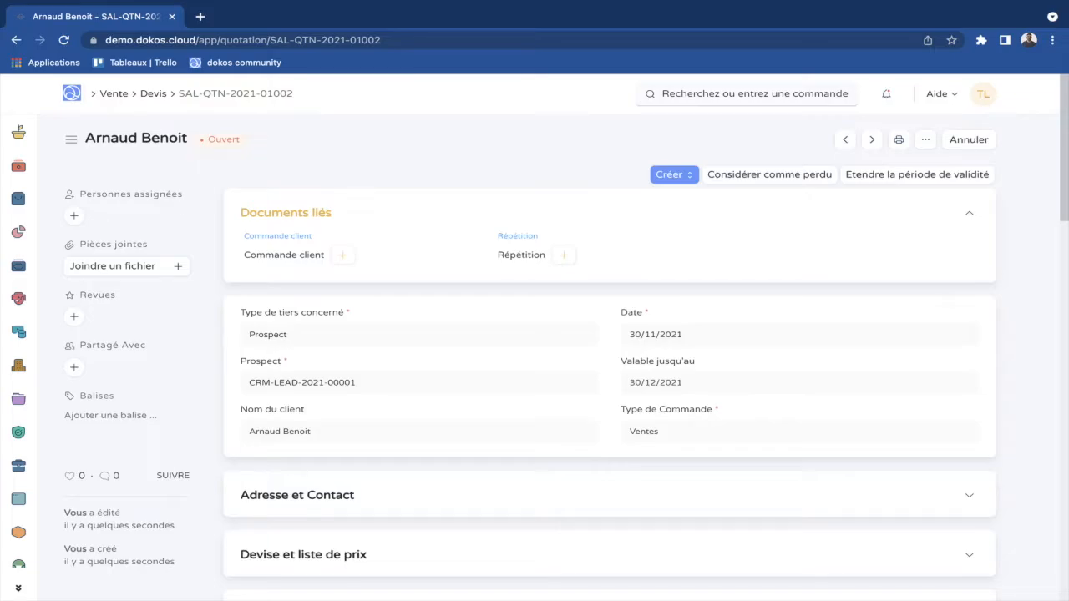
scroll(610, 376, "down", 3)
scroll(610, 375, "up", 3)
left_click(673, 175)
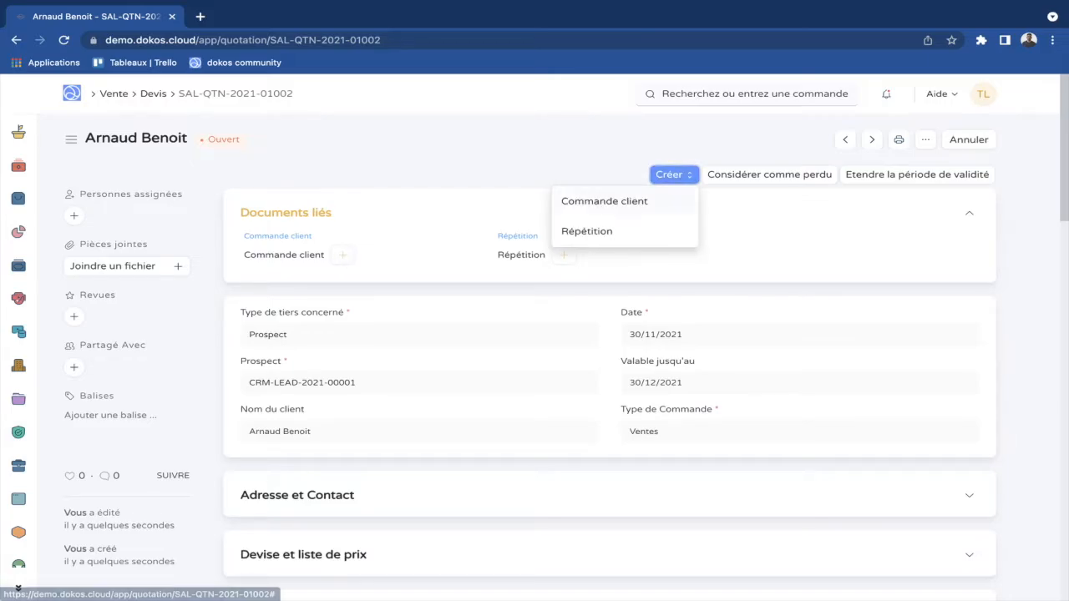
left_click(604, 202)
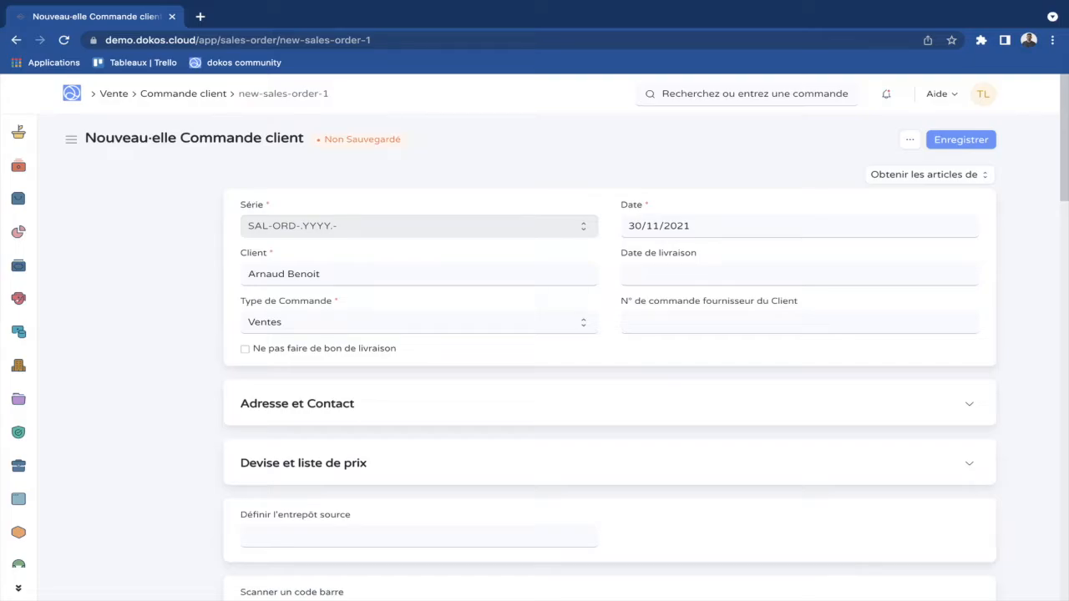
Set the sales order's delivery date to 15/12/2021 and save it as draft SAL-ORD-2021-00988.
left_click(245, 277)
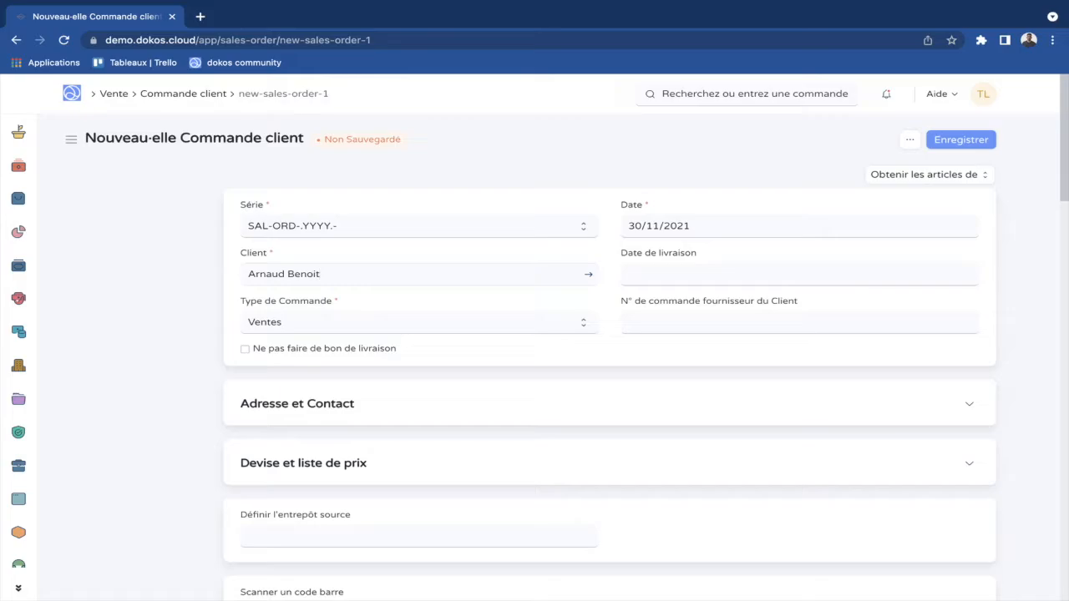
left_click(799, 274)
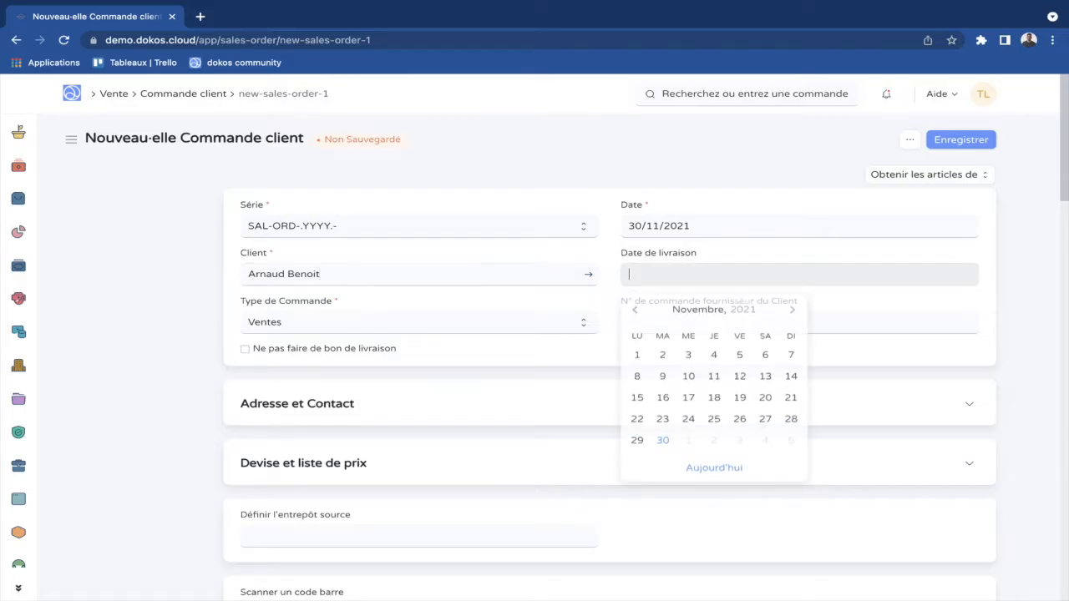
left_click(792, 309)
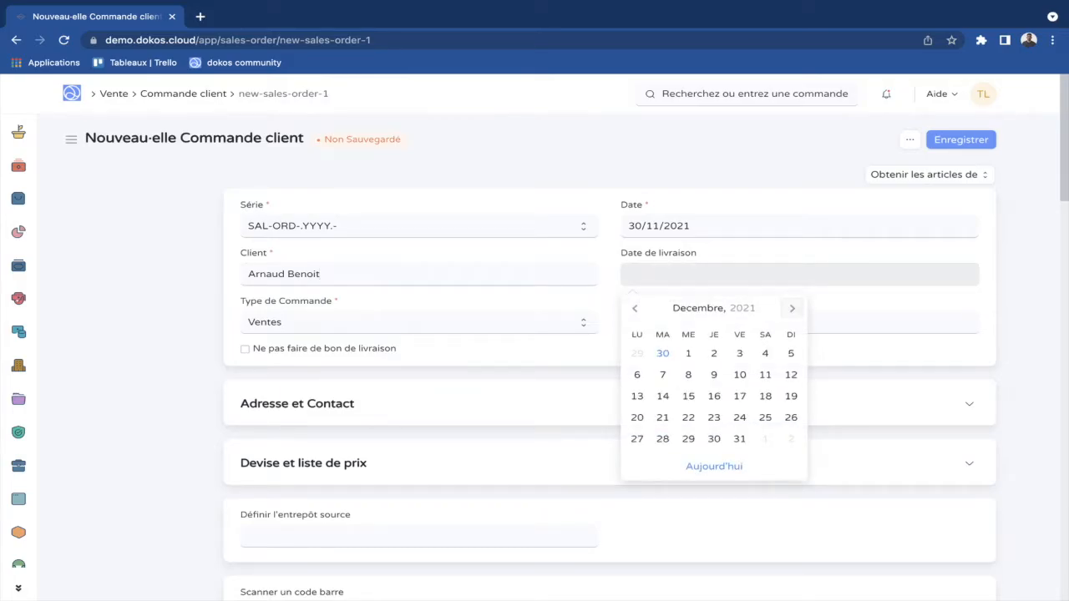
left_click(688, 396)
scroll(689, 396, "down", 3)
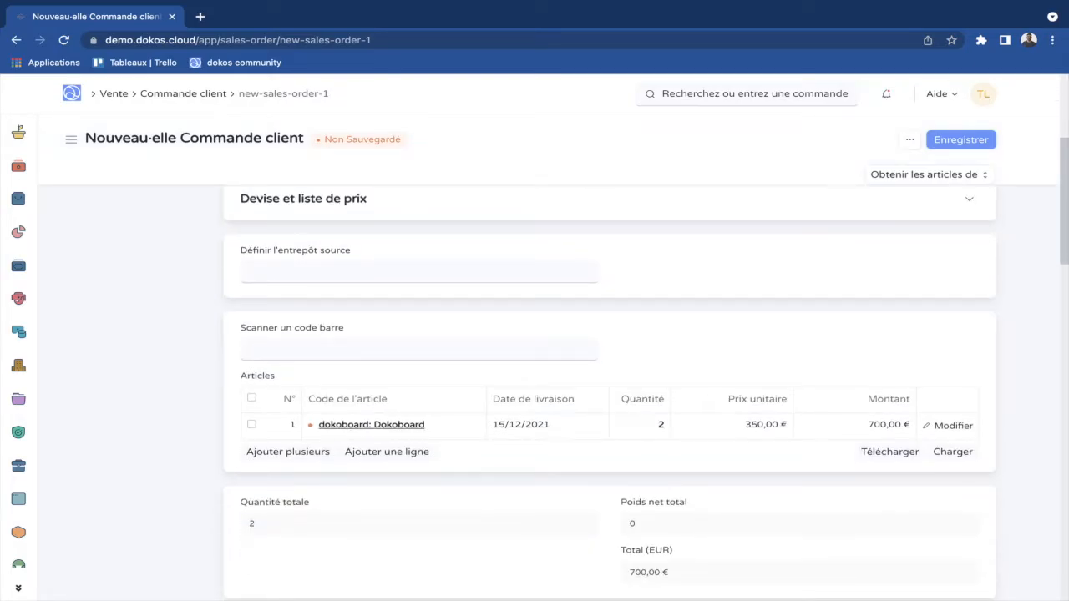
scroll(609, 335, "up", 3)
key("ctrl+s")
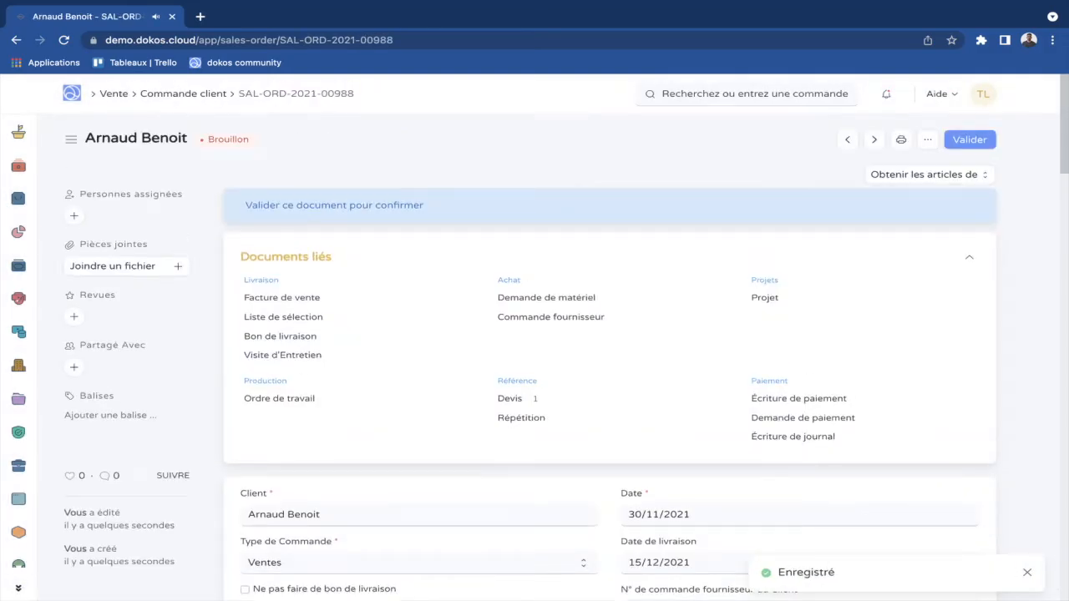
left_click(970, 139)
Confirm submission of the sales order and check its status is À Livrer et Facturer.
left_click(716, 197)
scroll(610, 334, "down", 1)
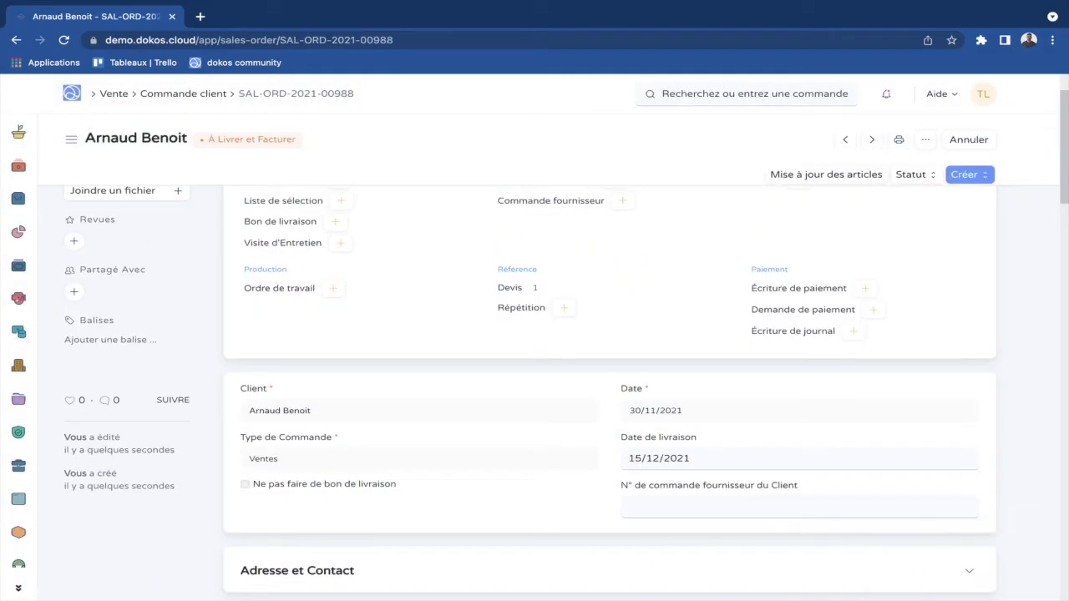
scroll(610, 334, "down", 2)
scroll(610, 334, "up", 3)
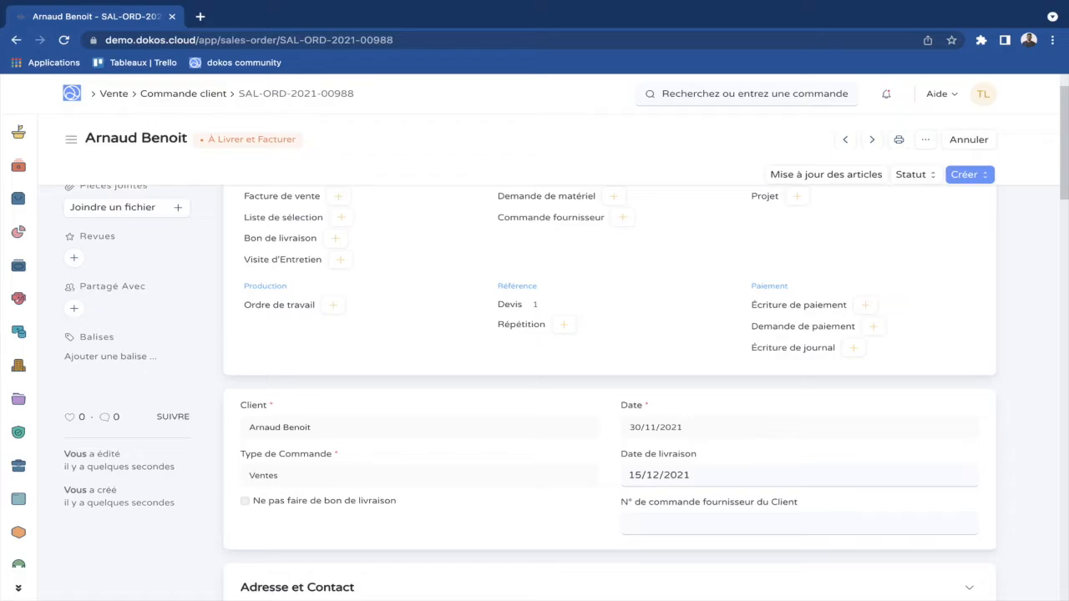
left_click_drag(302, 139, 203, 140)
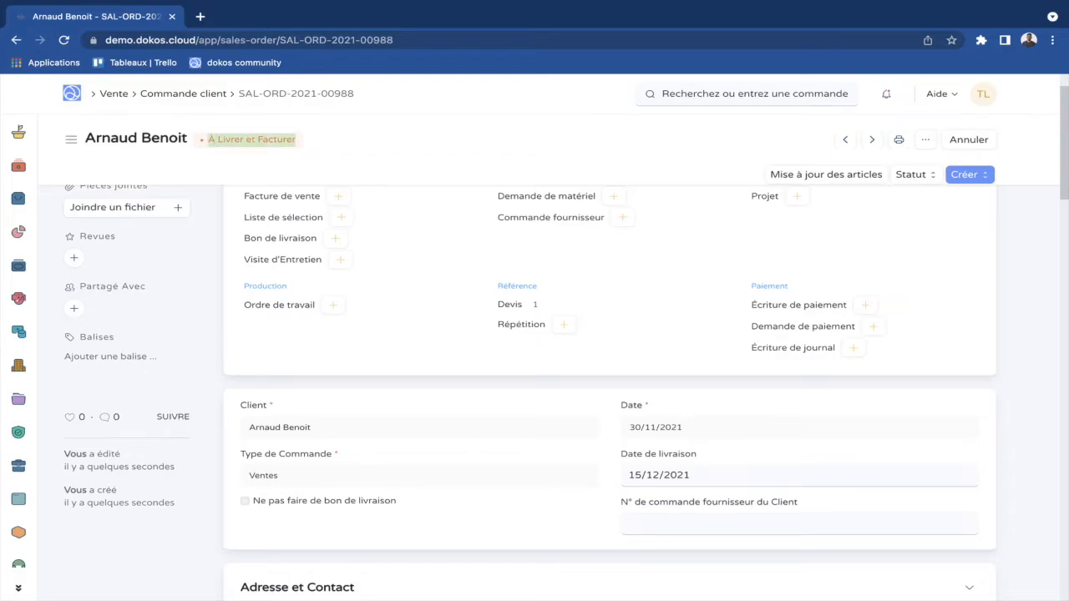
left_click(351, 151)
Open the order's customer record, then go to the full customer list.
scroll(610, 334, "down", 1)
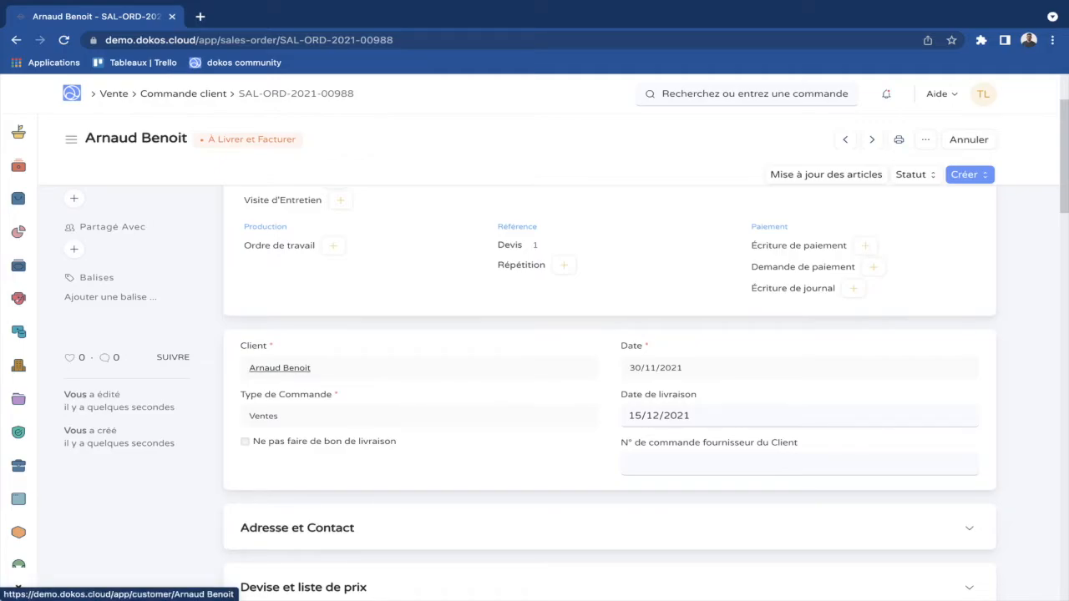
left_click(280, 367)
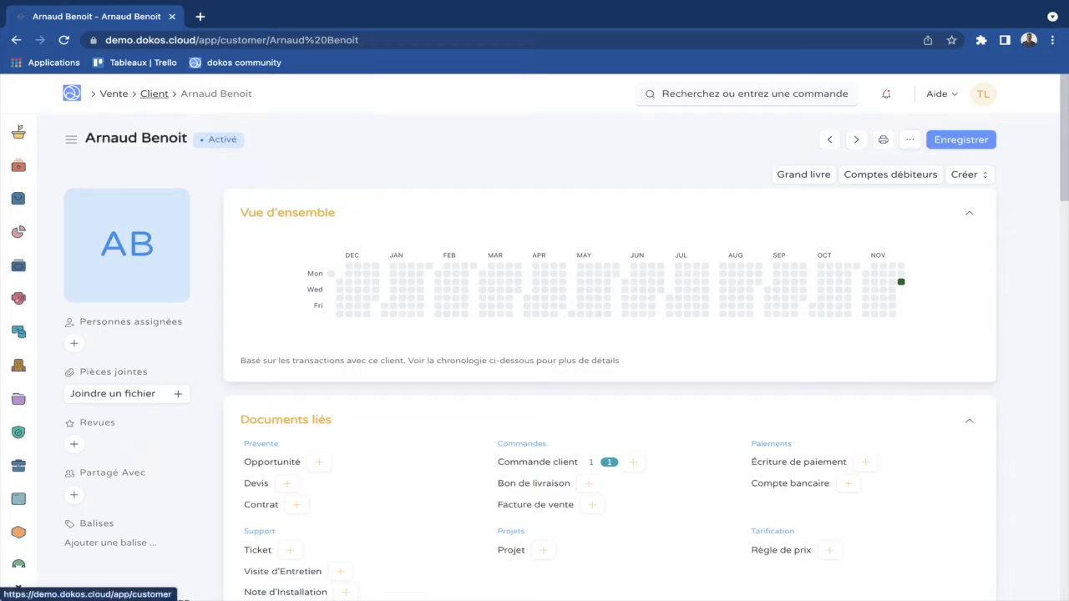
left_click(154, 94)
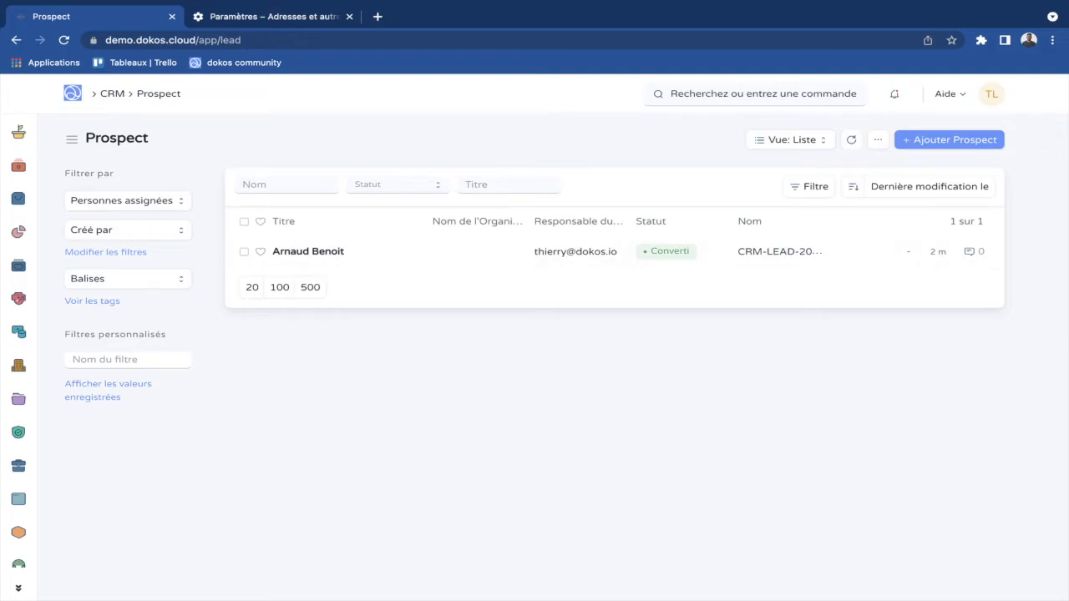
Open the converted prospect's lead record, then go to the Vente workspace.
left_click(308, 251)
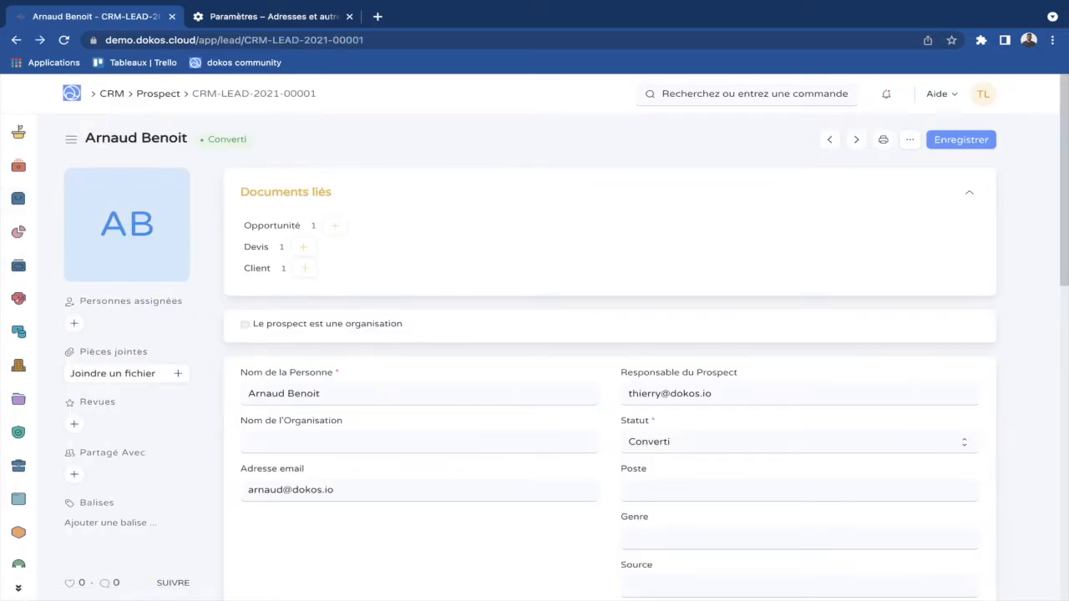
mouse_move(20, 132)
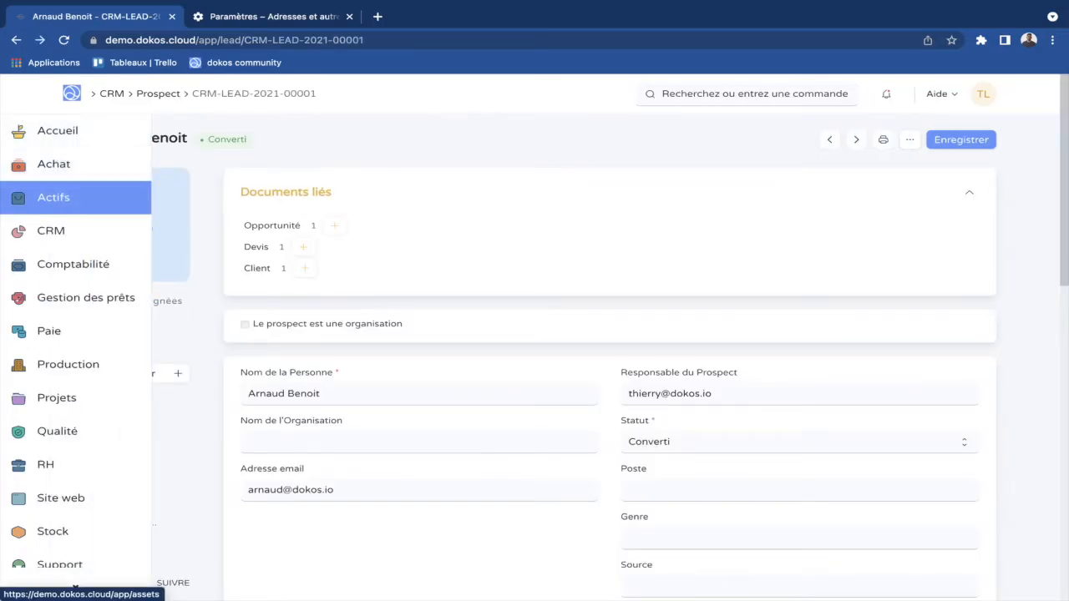
scroll(75, 199, "down", 3)
left_click(53, 335)
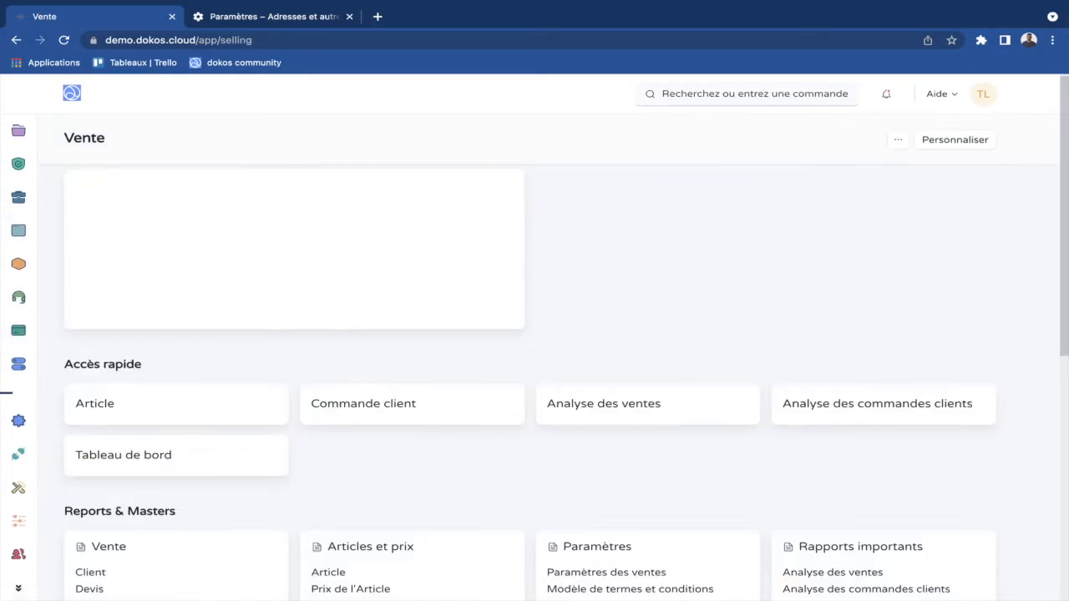
Open the Devis list and start a new quotation.
scroll(535, 351, "down", 2)
scroll(502, 401, "down", 1)
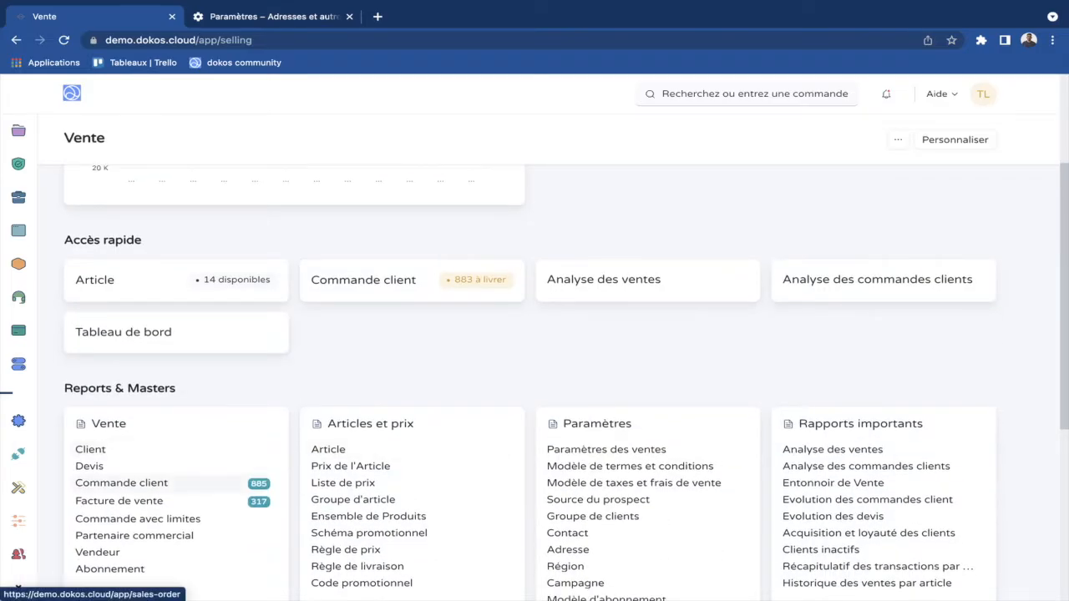
left_click(90, 466)
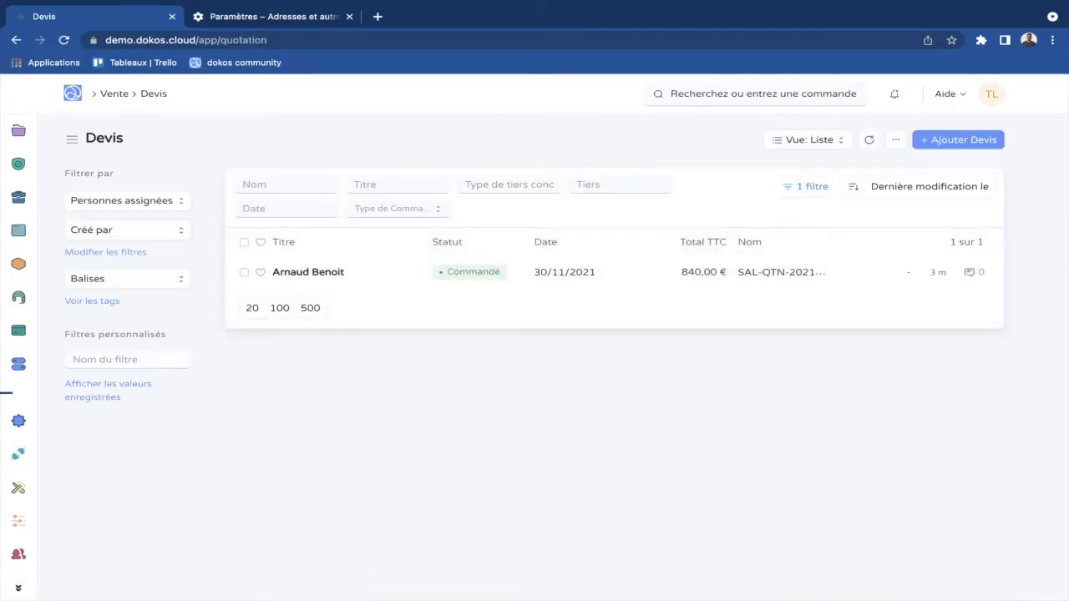
left_click(958, 140)
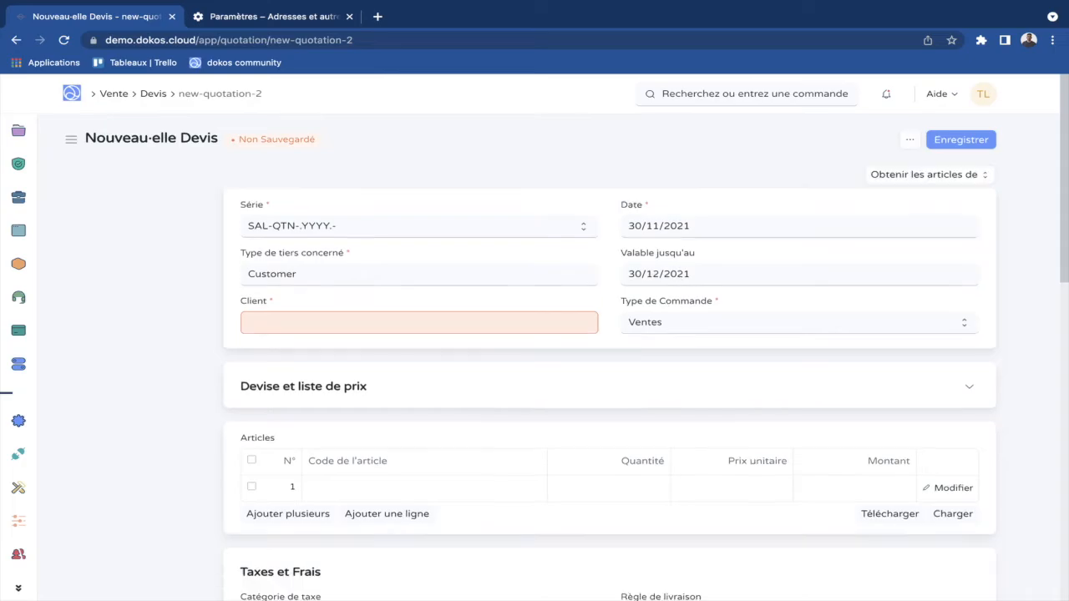
Set Type de tiers concerné to Customer and browse the available customers.
left_click(280, 320)
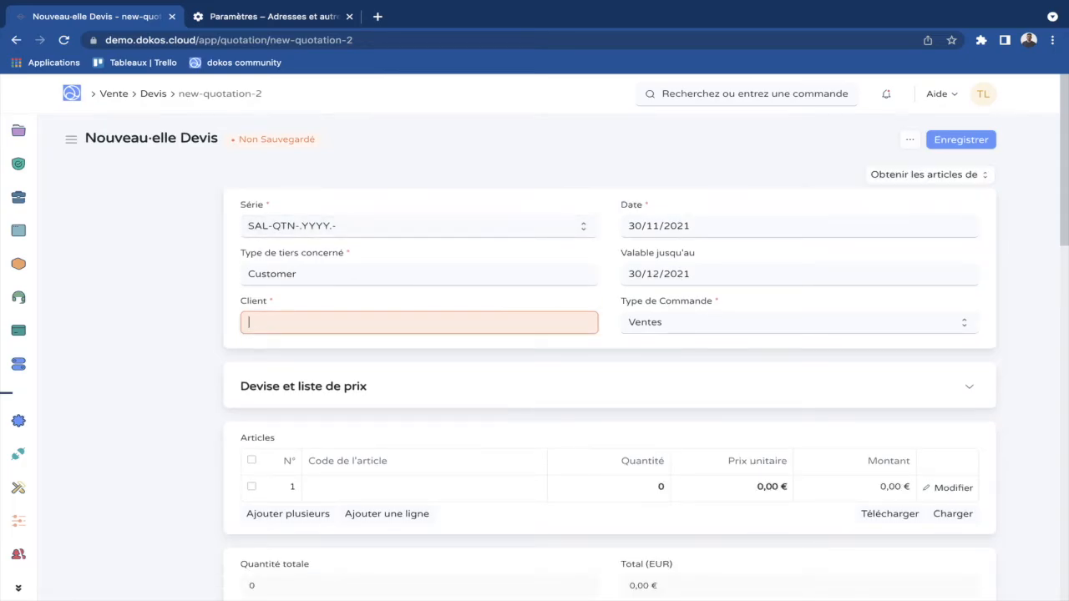
double_click(288, 277)
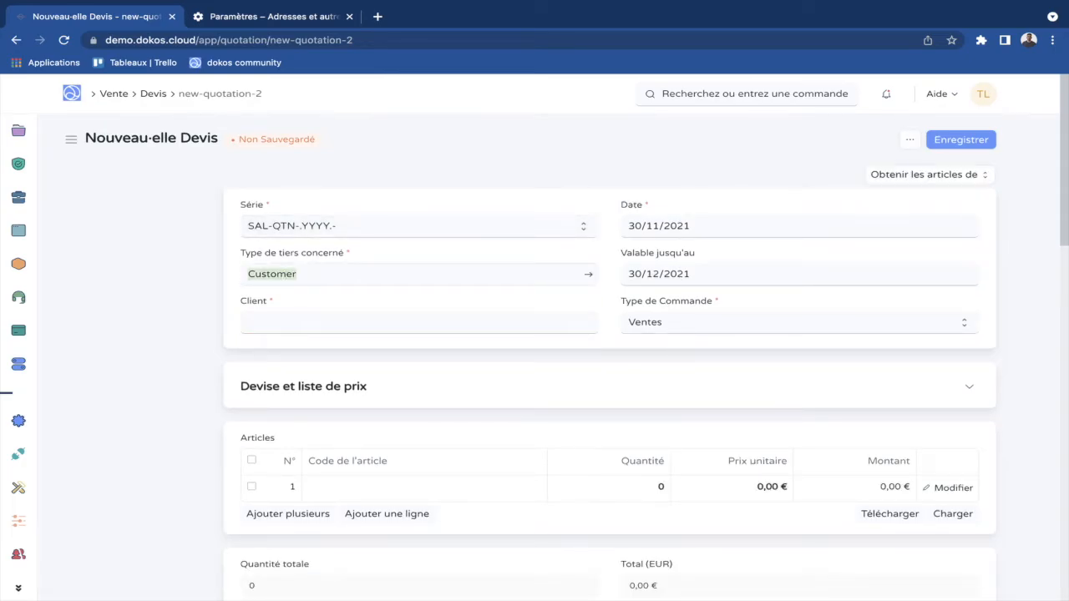
key("BackSpace")
type("cl")
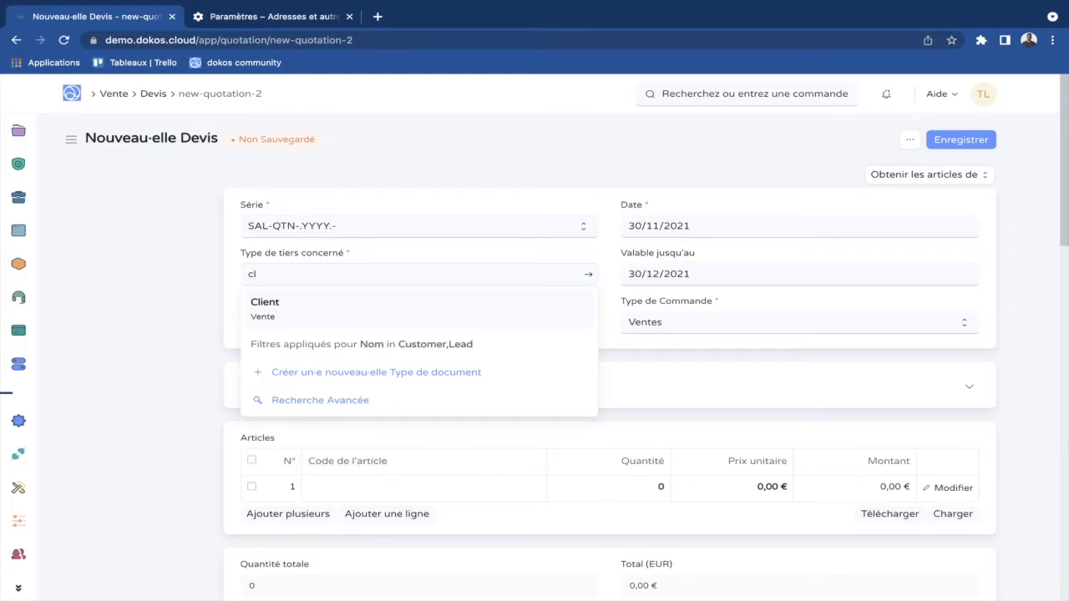
key("Return")
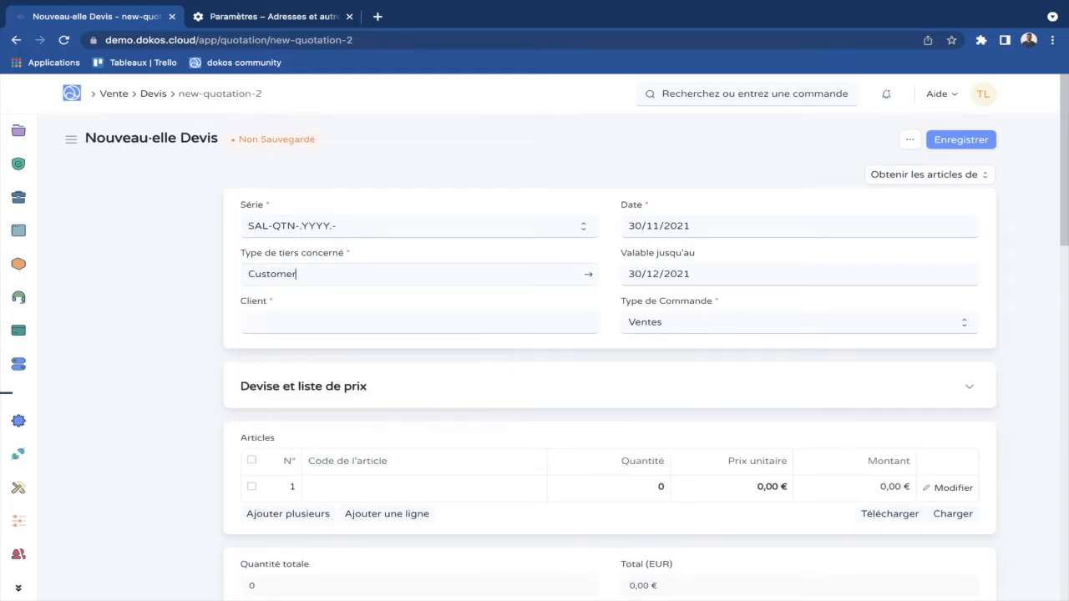
left_click(279, 322)
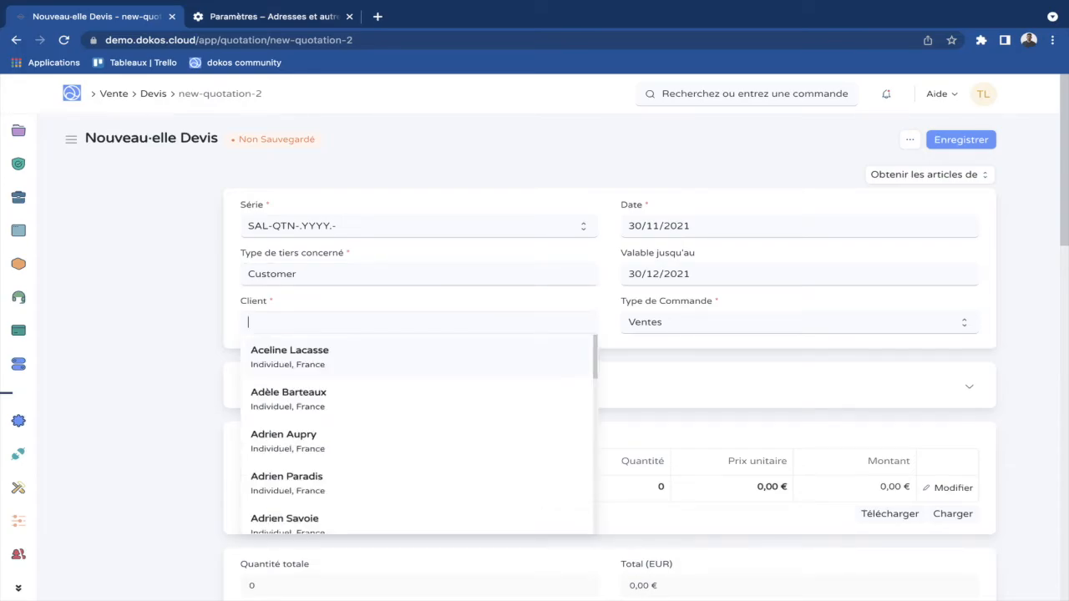
scroll(288, 382, "down", 3)
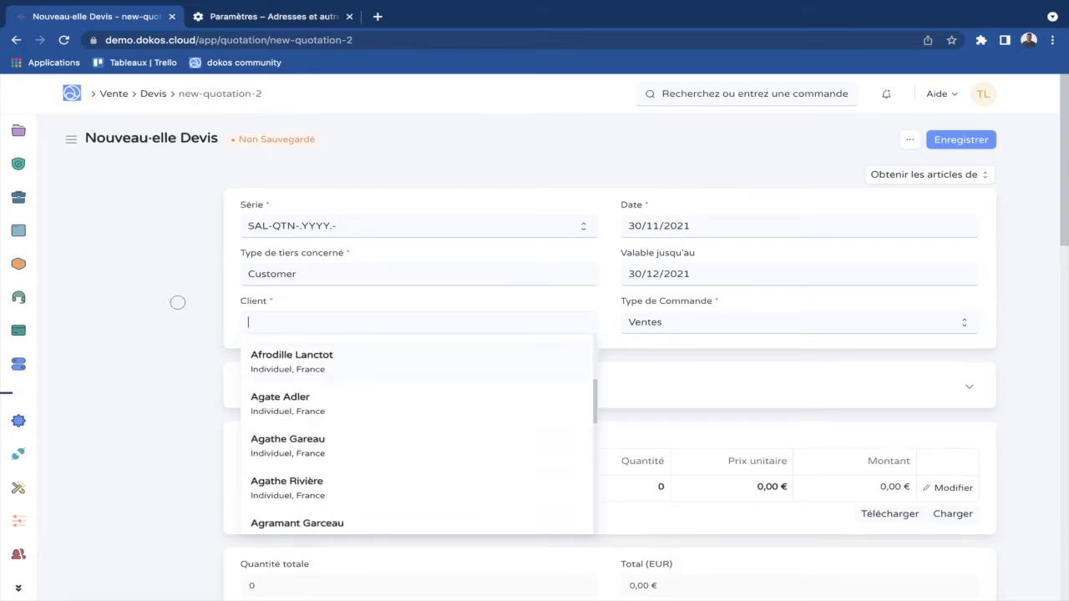
key("Escape")
Switch Type de tiers concerné to Lead.
key("shift+Tab")
key("BackSpace")
type("pros")
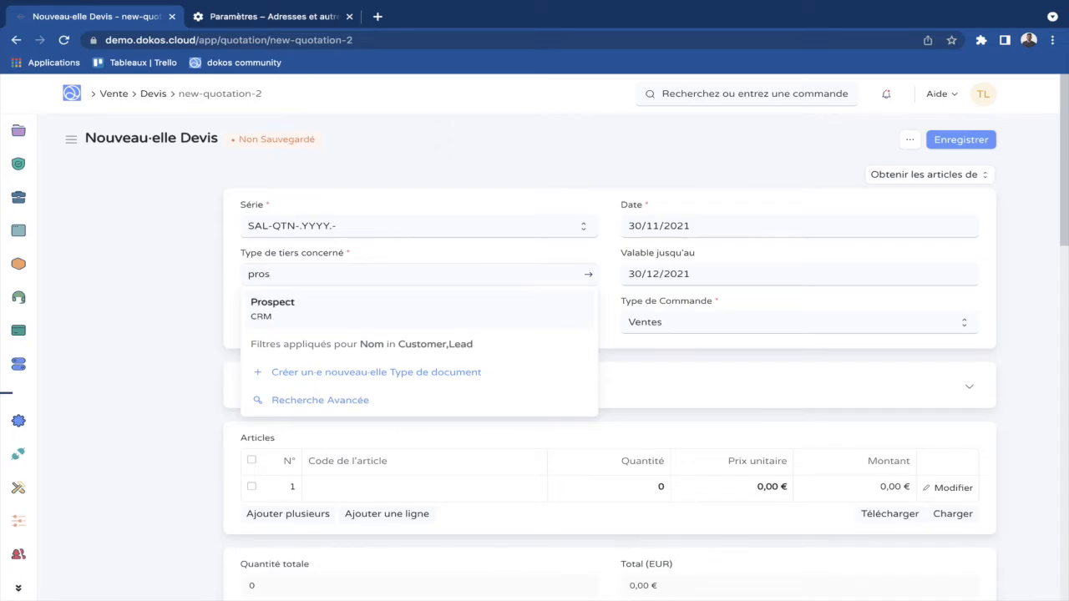
key("Return")
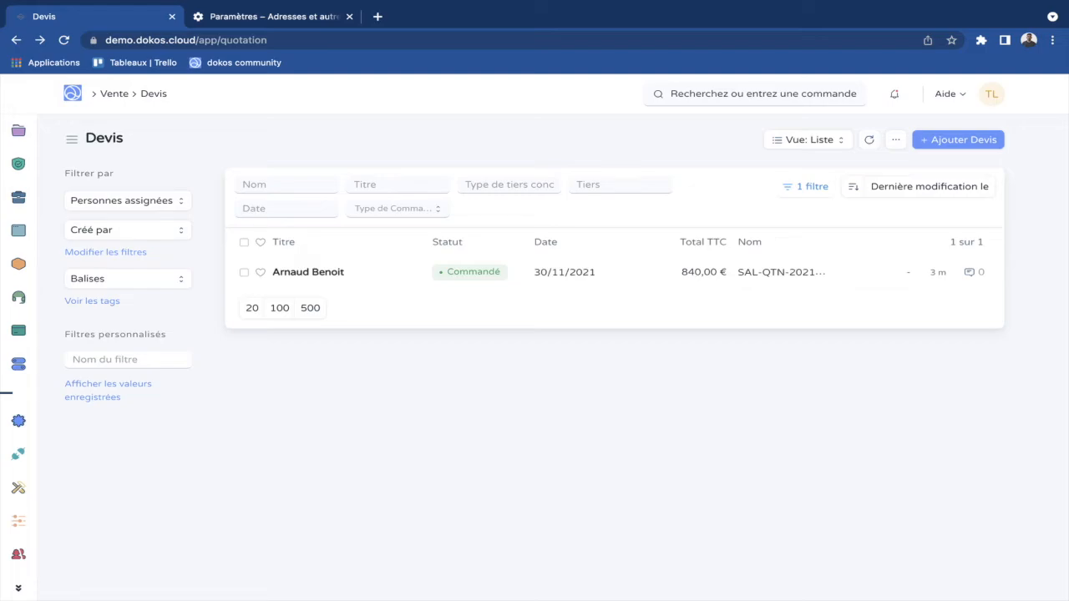
Open the Fournisseur supplier list from the Achat purchasing workspace.
scroll(18, 199, "up", 3)
left_click(19, 199)
scroll(238, 284, "down", 3)
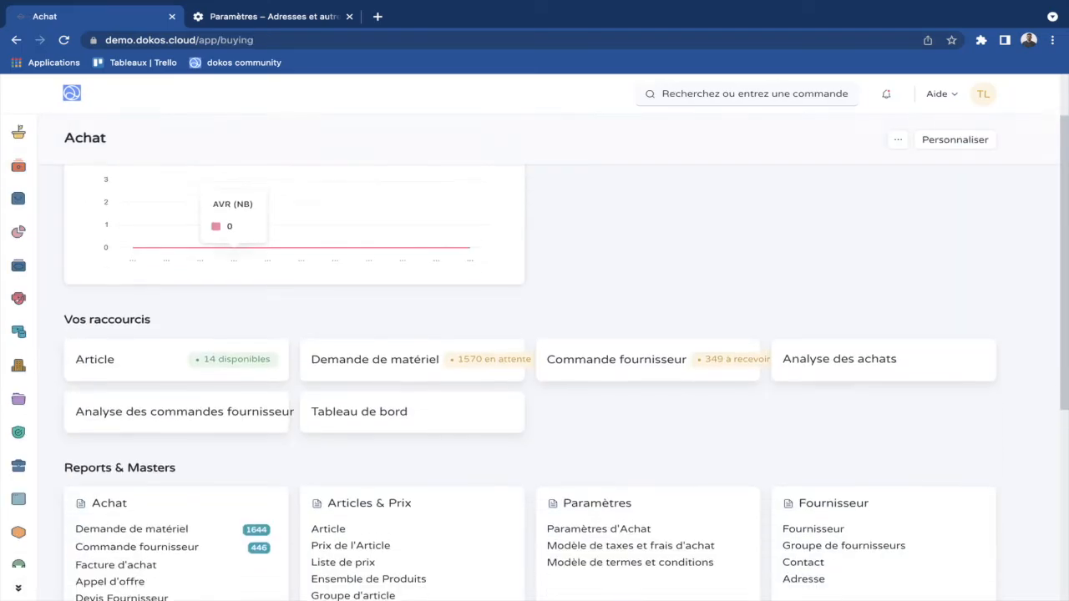
scroll(238, 334, "down", 1)
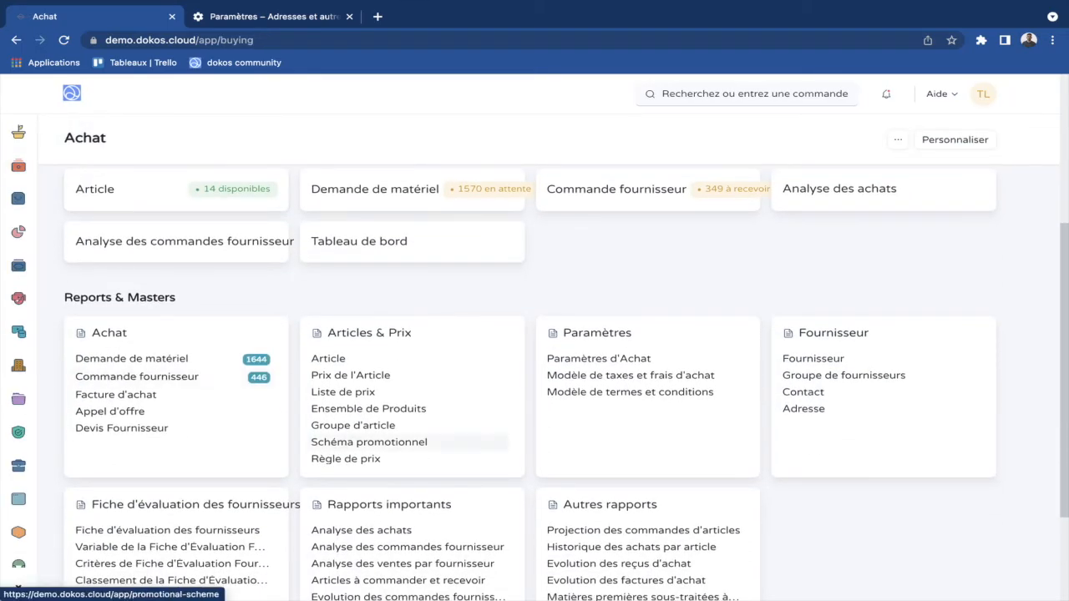
left_click(813, 359)
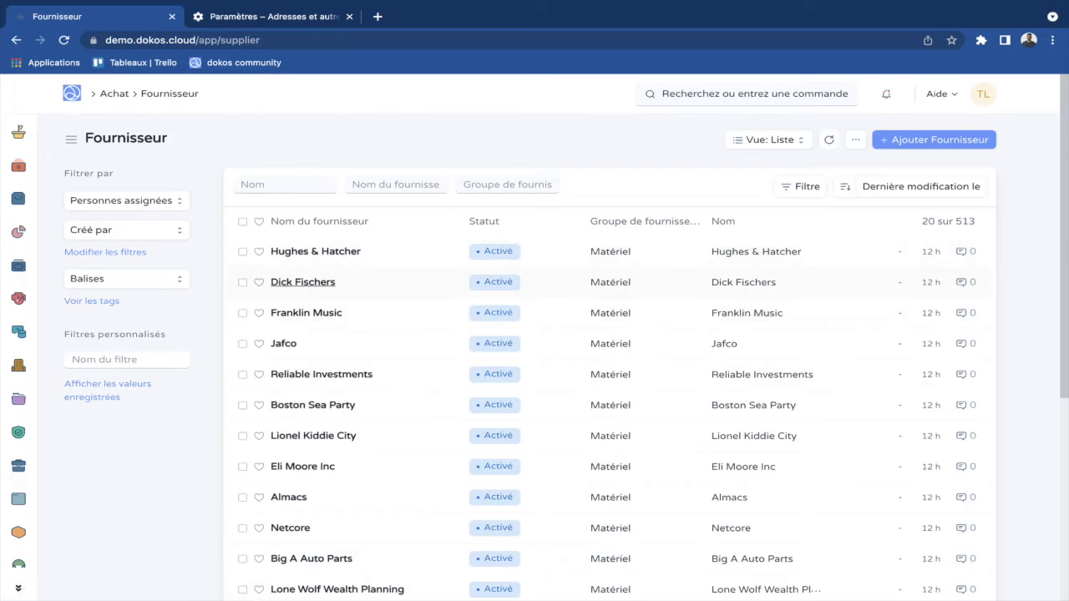
Open the Hughes & Hatcher supplier and review its linked quotation requests and supplier quotations.
left_click(316, 252)
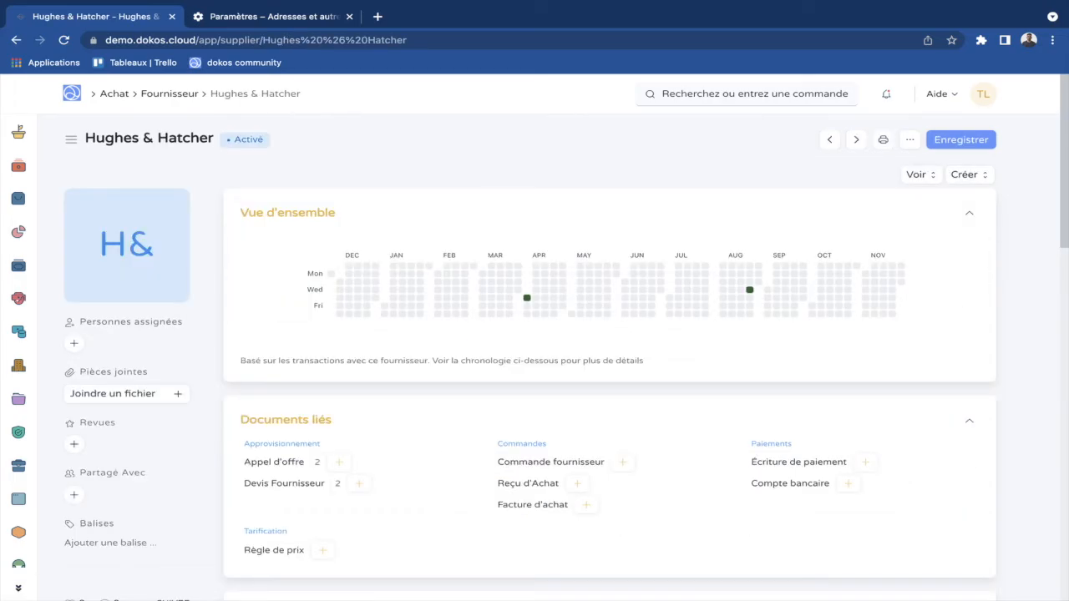
scroll(555, 341, "down", 2)
scroll(555, 393, "down", 1)
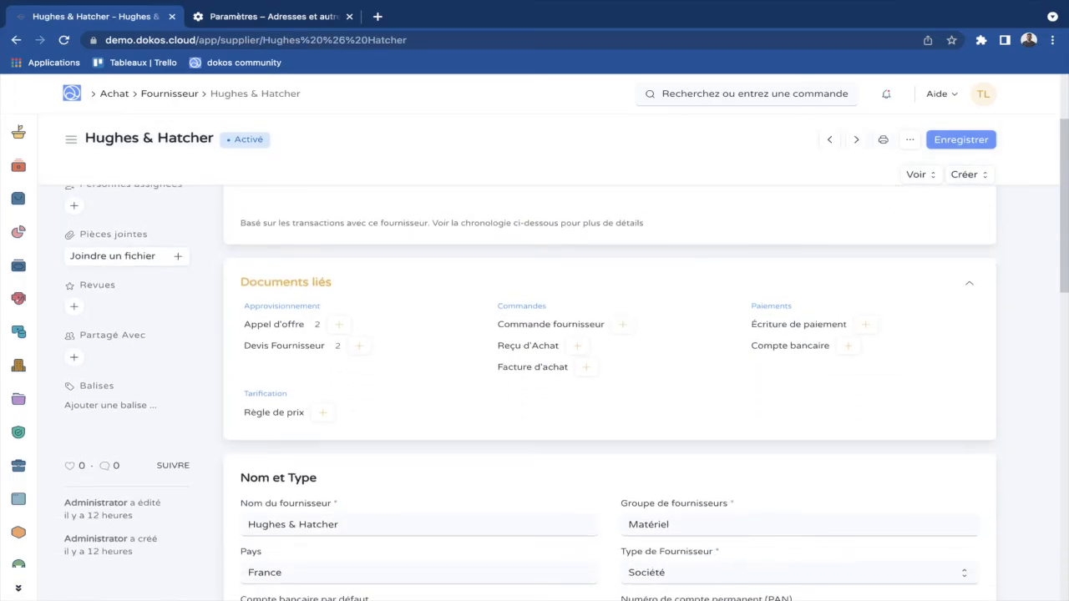
scroll(555, 392, "down", 1)
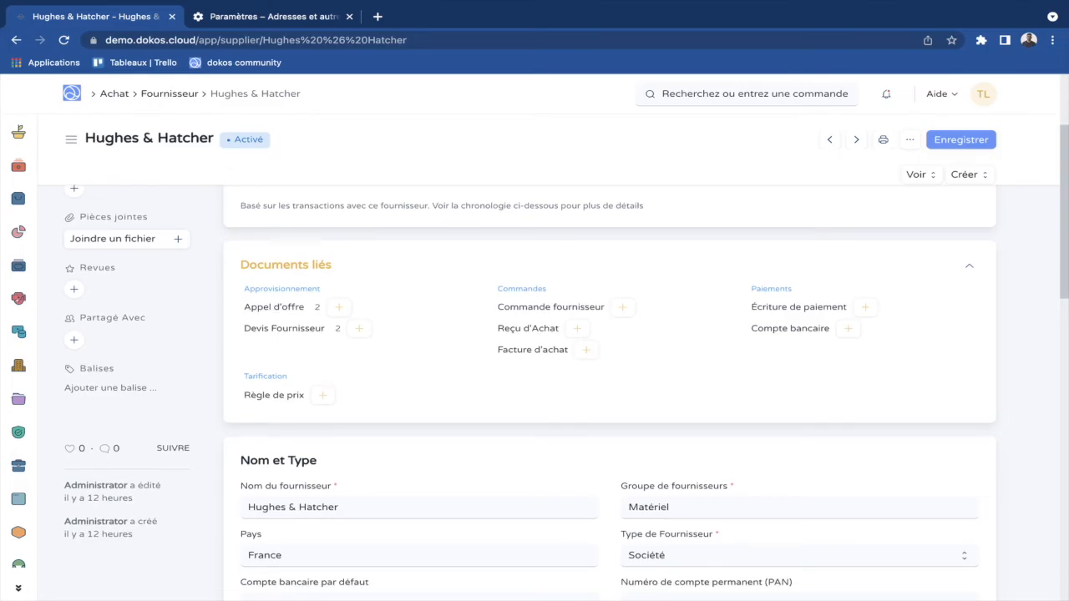
scroll(610, 334, "up", 3)
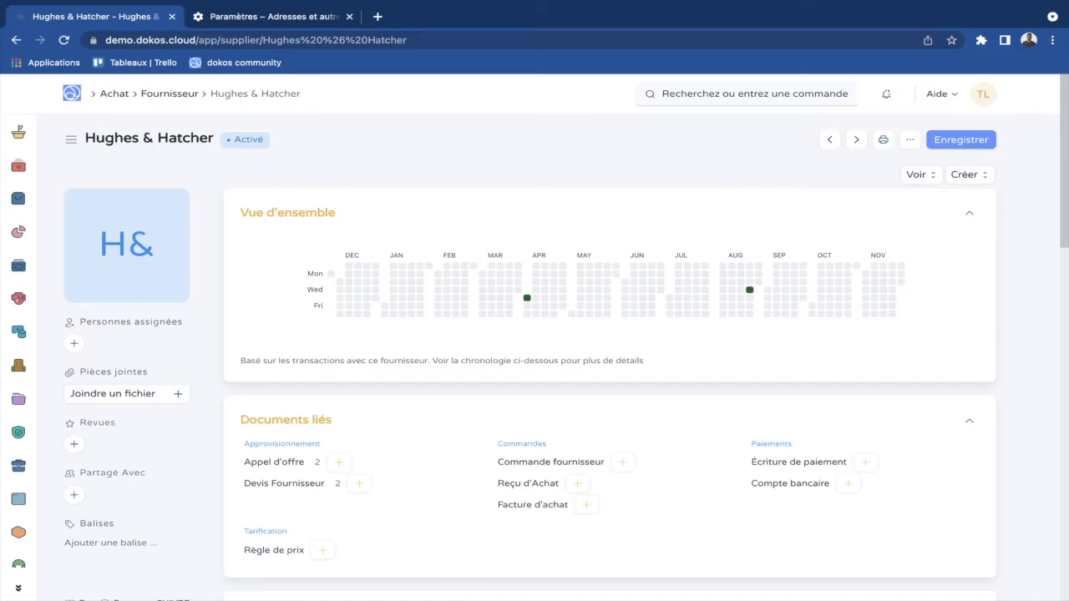